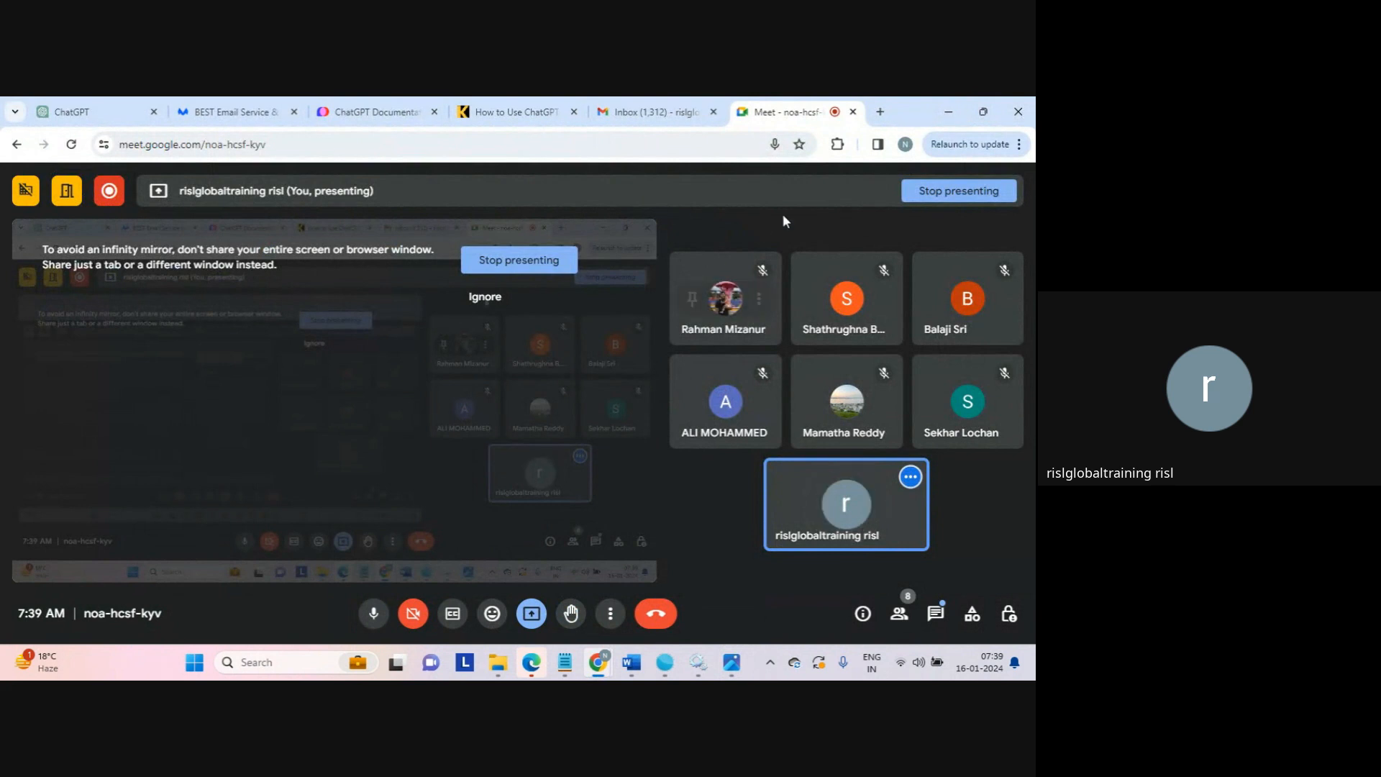
In a new tab, search Google for 'informatica mdm business scenario based questions'
click(880, 112)
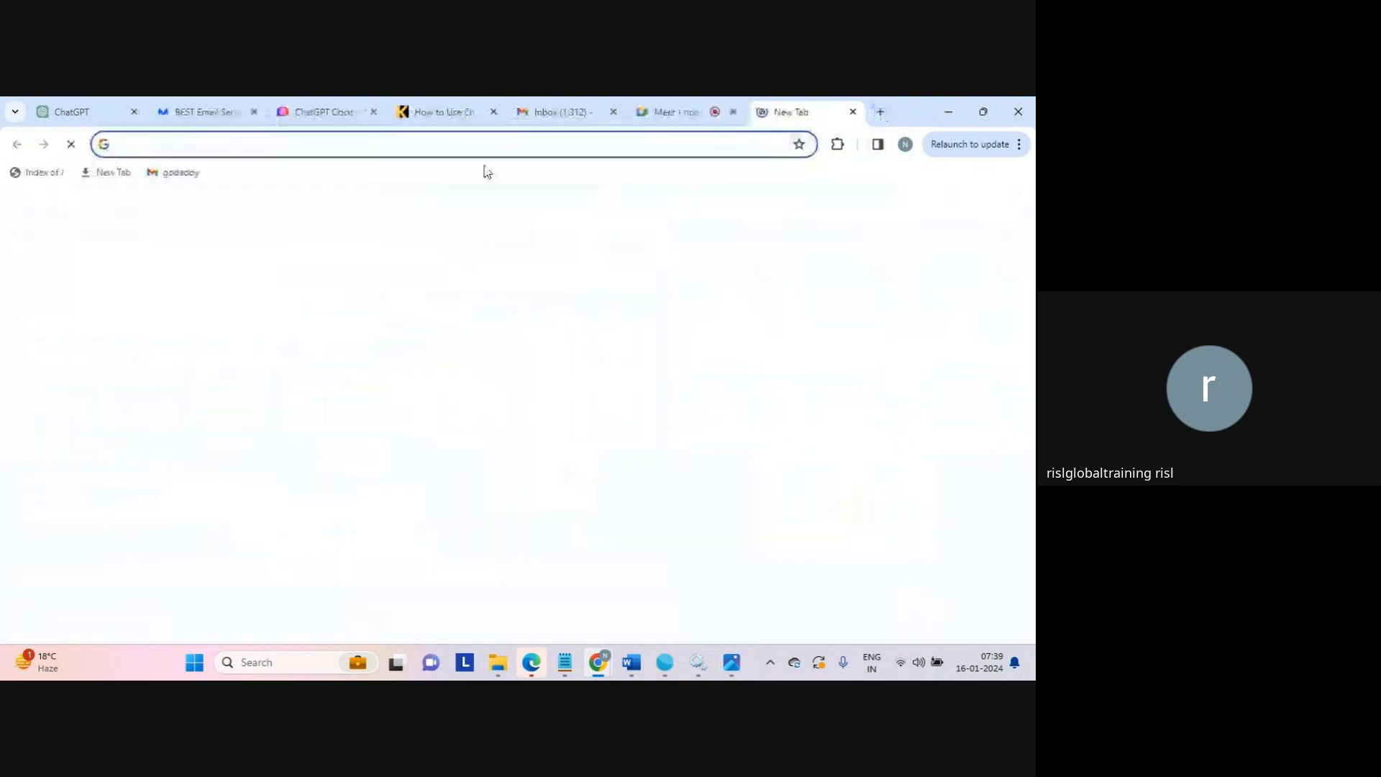
text(in)
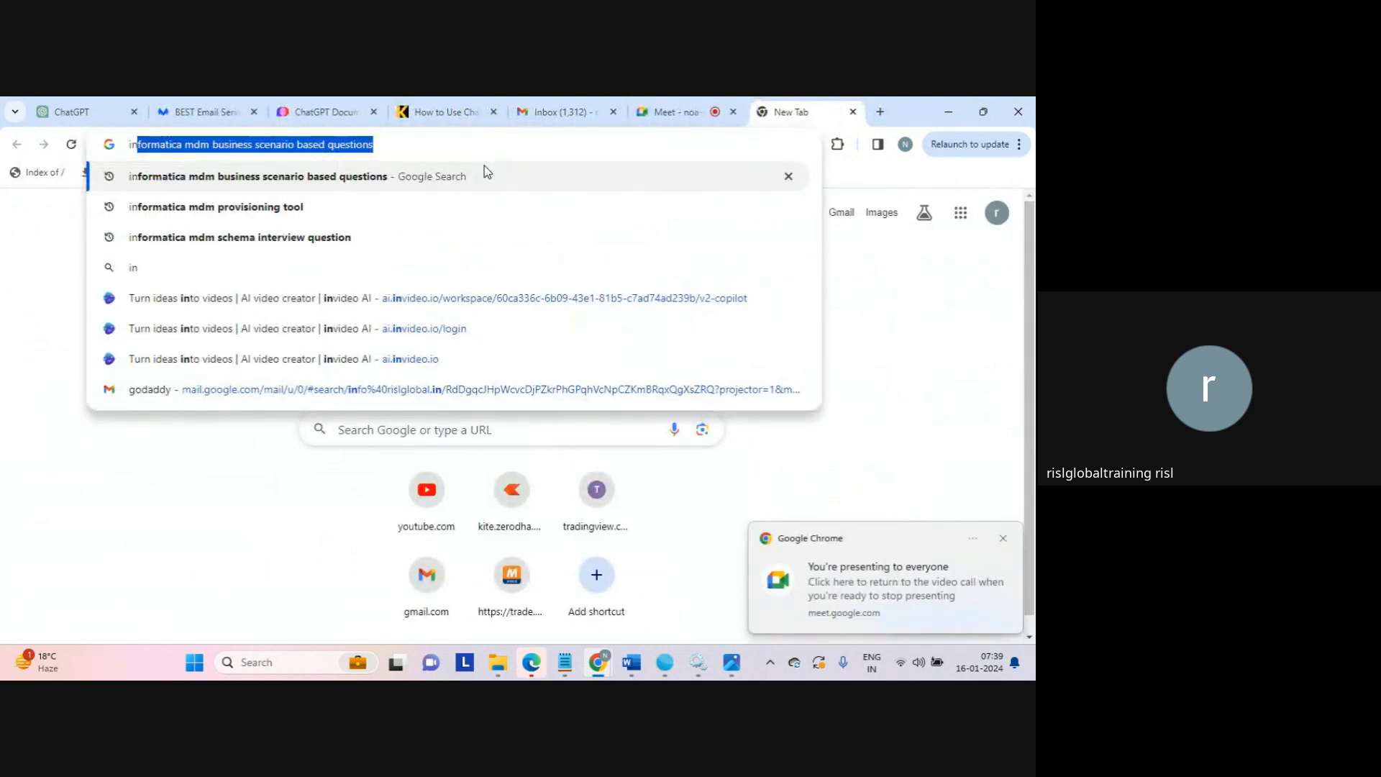
click(485, 167)
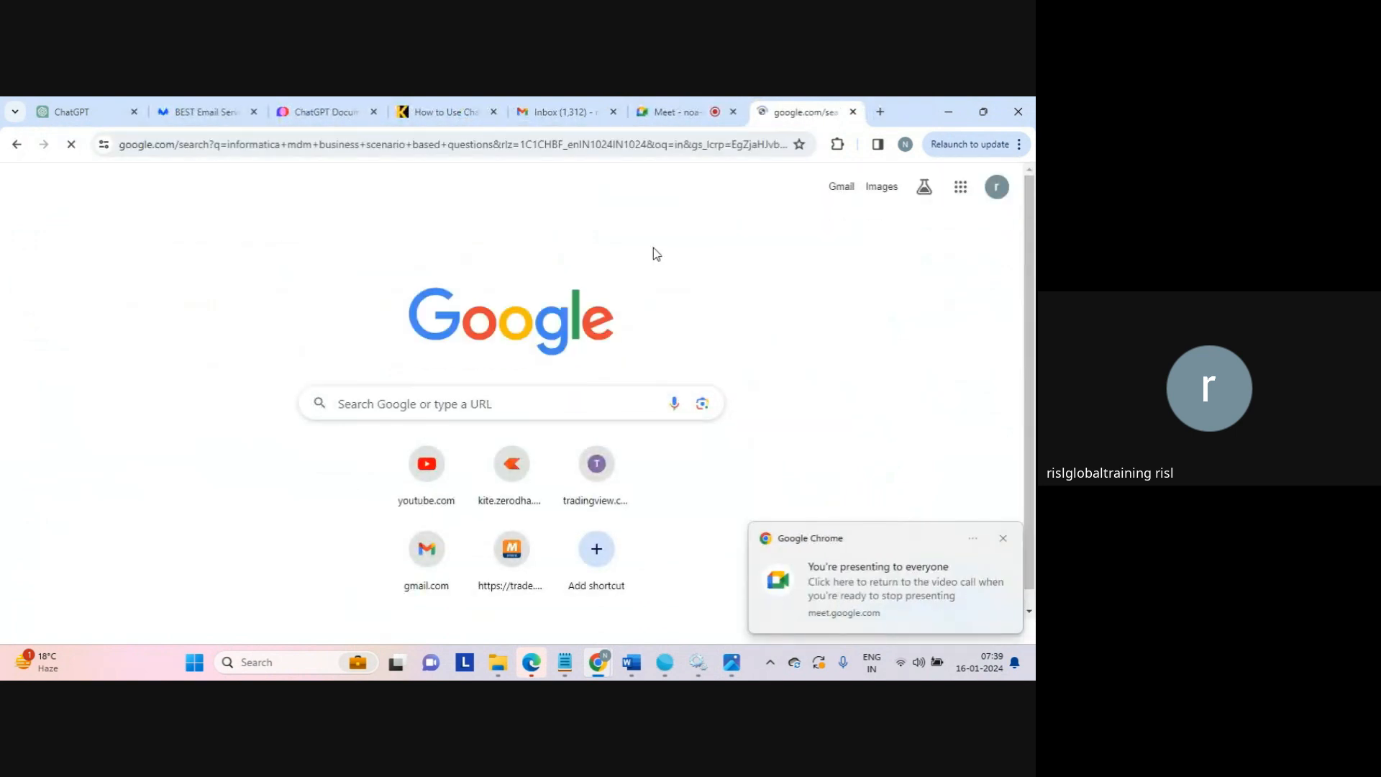
click(1003, 541)
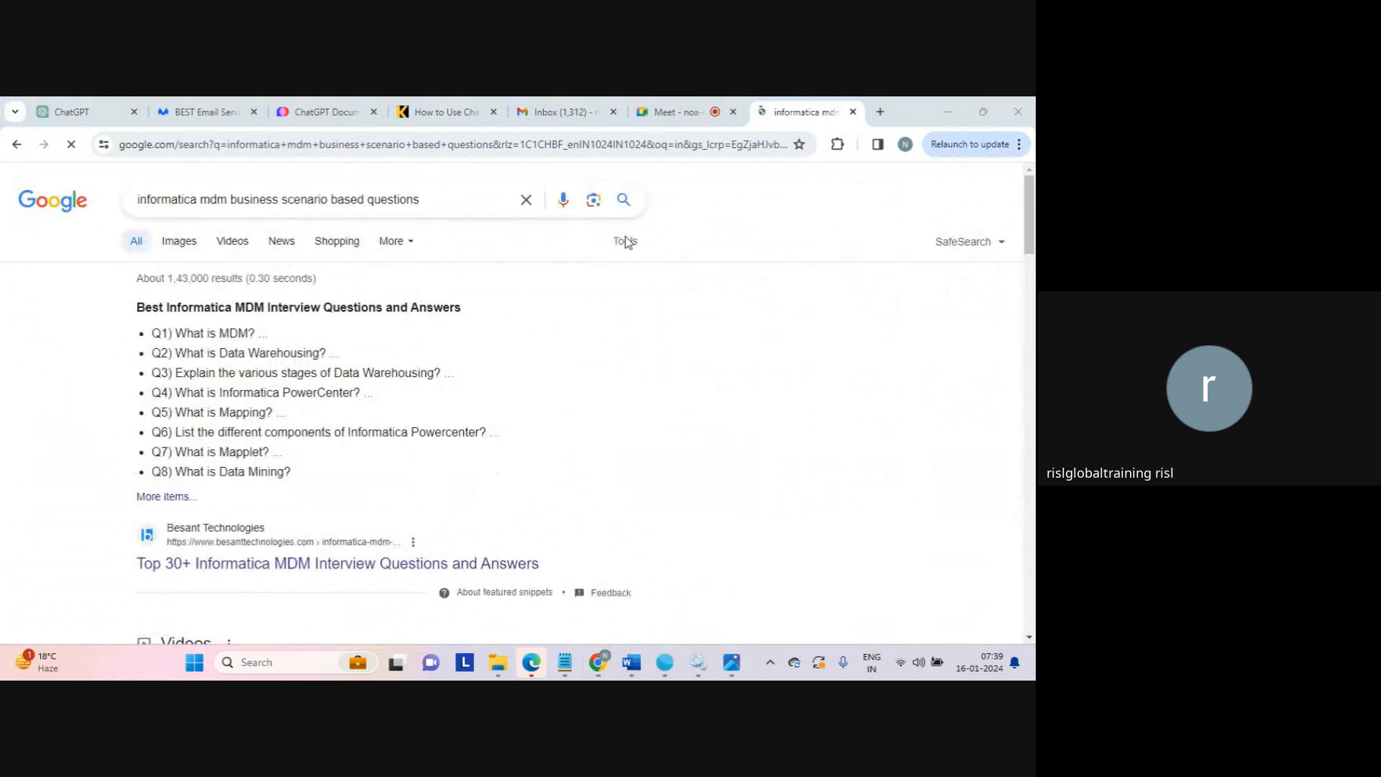
Replace the web address with the auto-completed Informatica Cloud address starting 'dm'
click(481, 146)
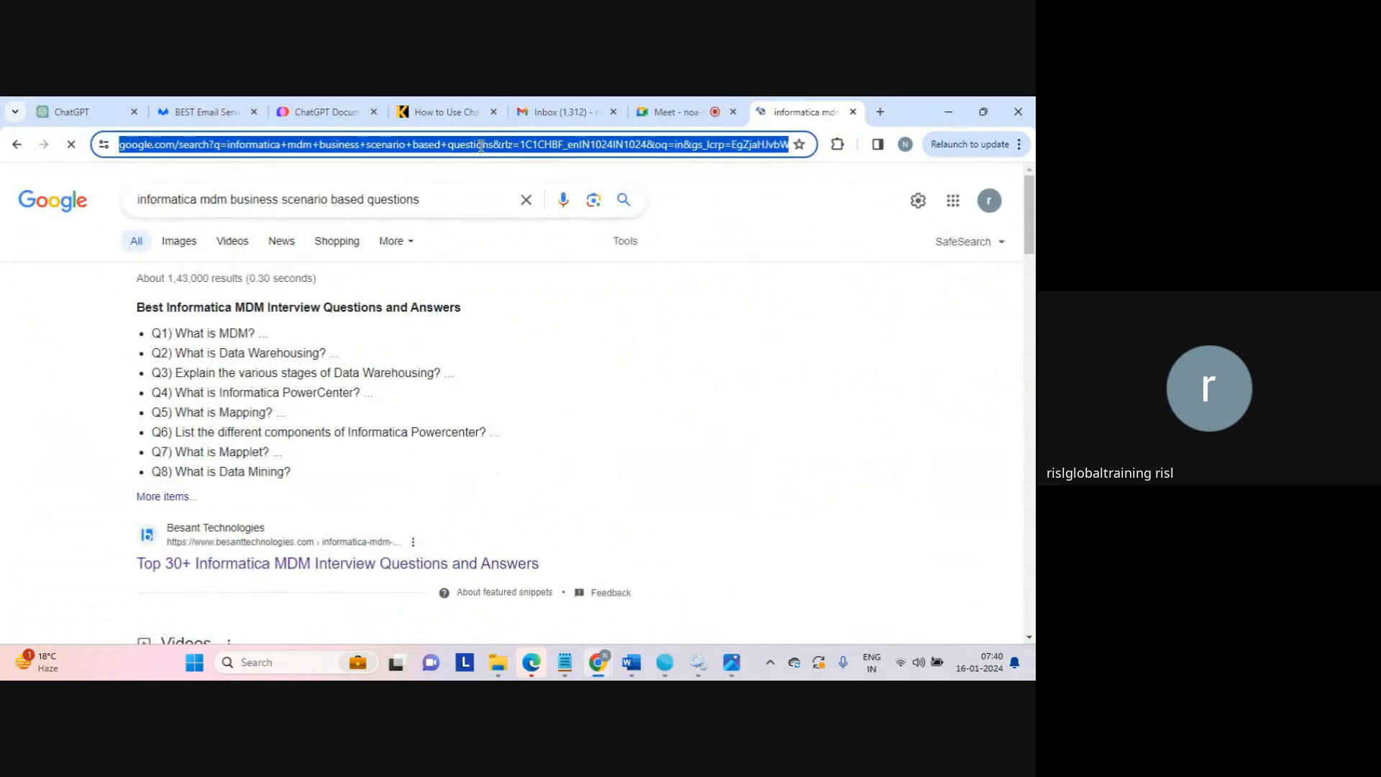
text(dm)
key(Right)
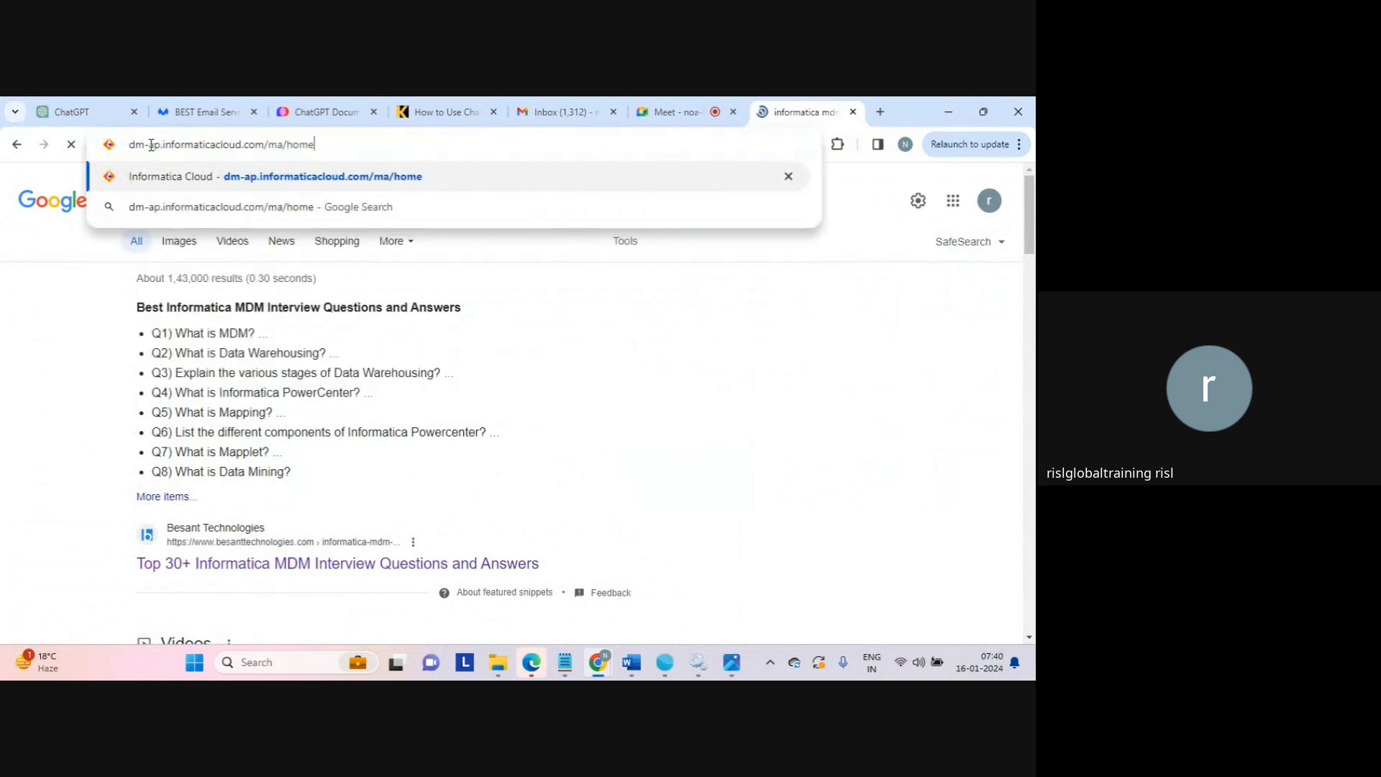
Go over the parts of dm-ap.informaticacloud.com/ma/home, then load the Informatica login page
drag(149, 147, 161, 147)
double_click(210, 147)
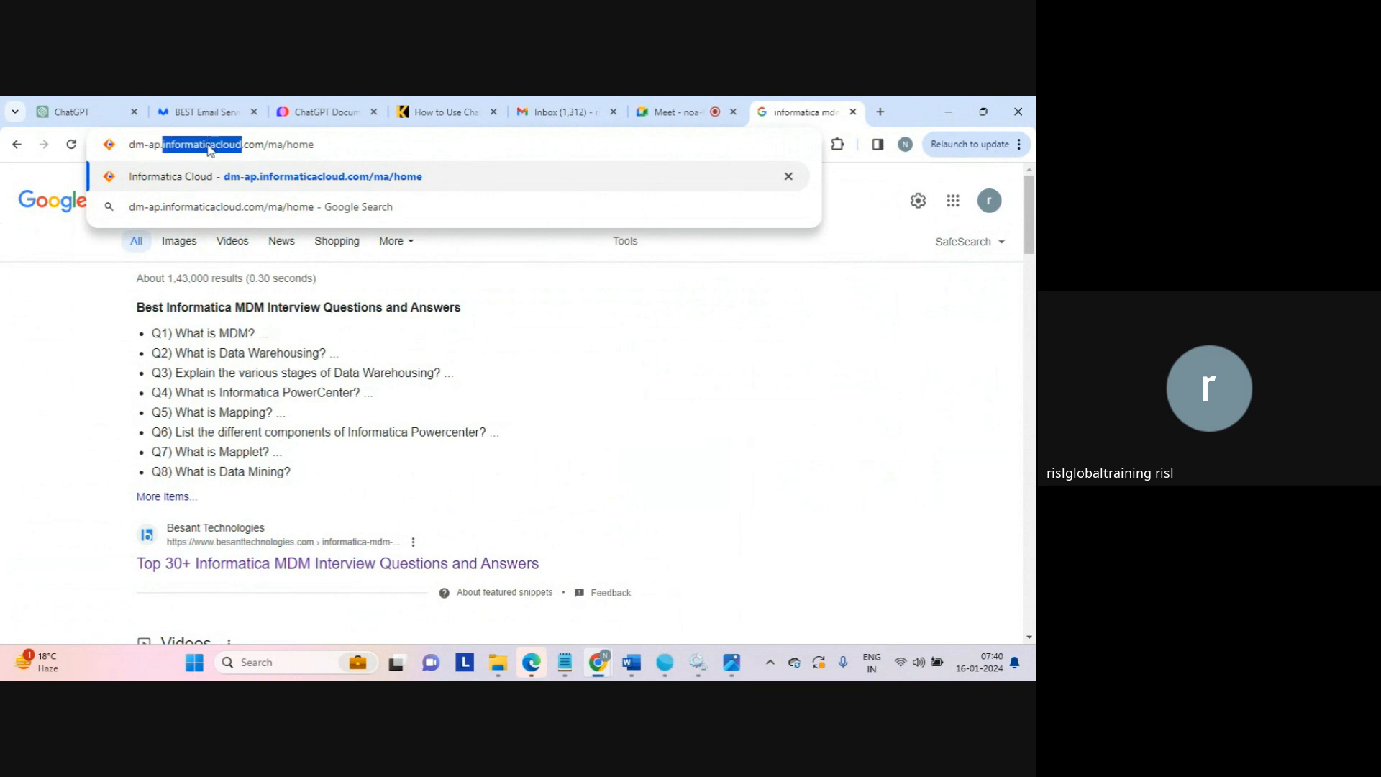
double_click(254, 146)
click(275, 146)
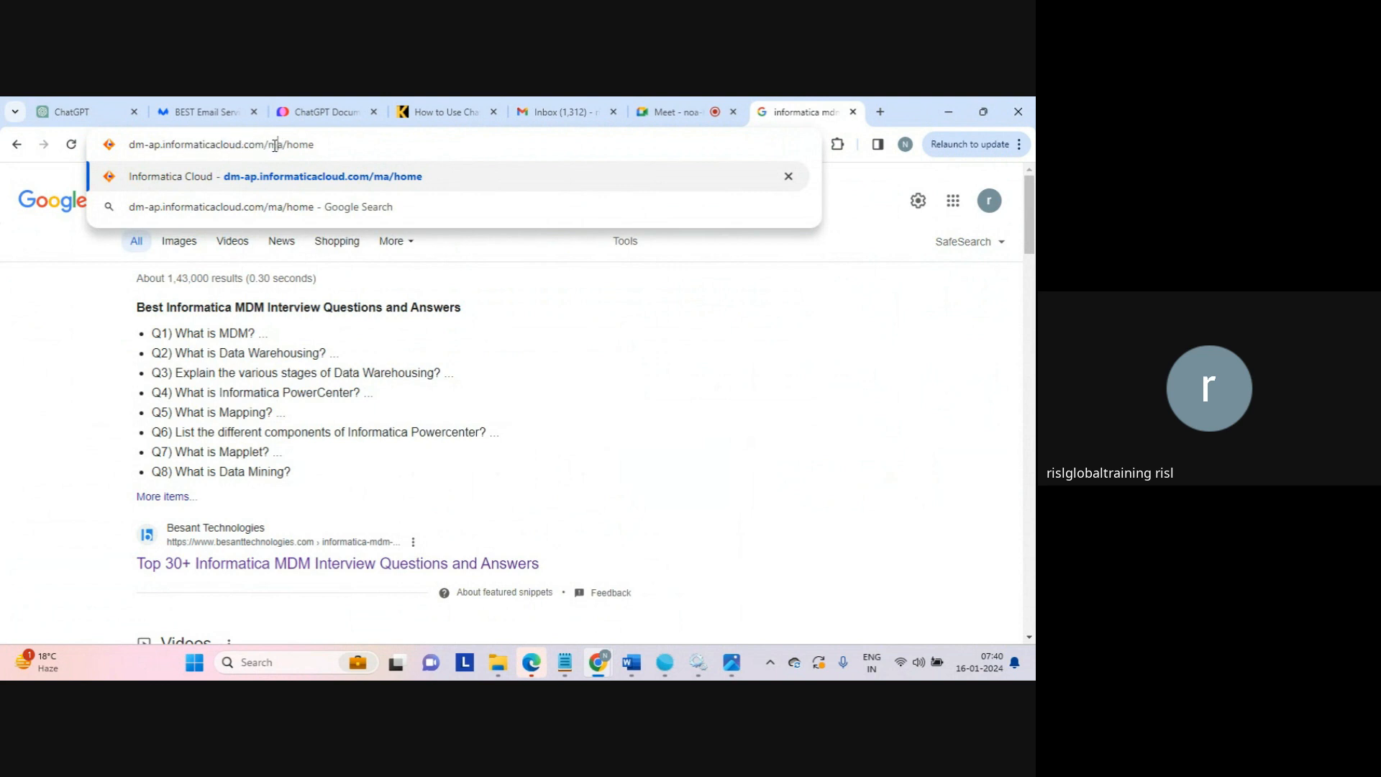
double_click(275, 146)
click(280, 146)
click(327, 146)
key(Return)
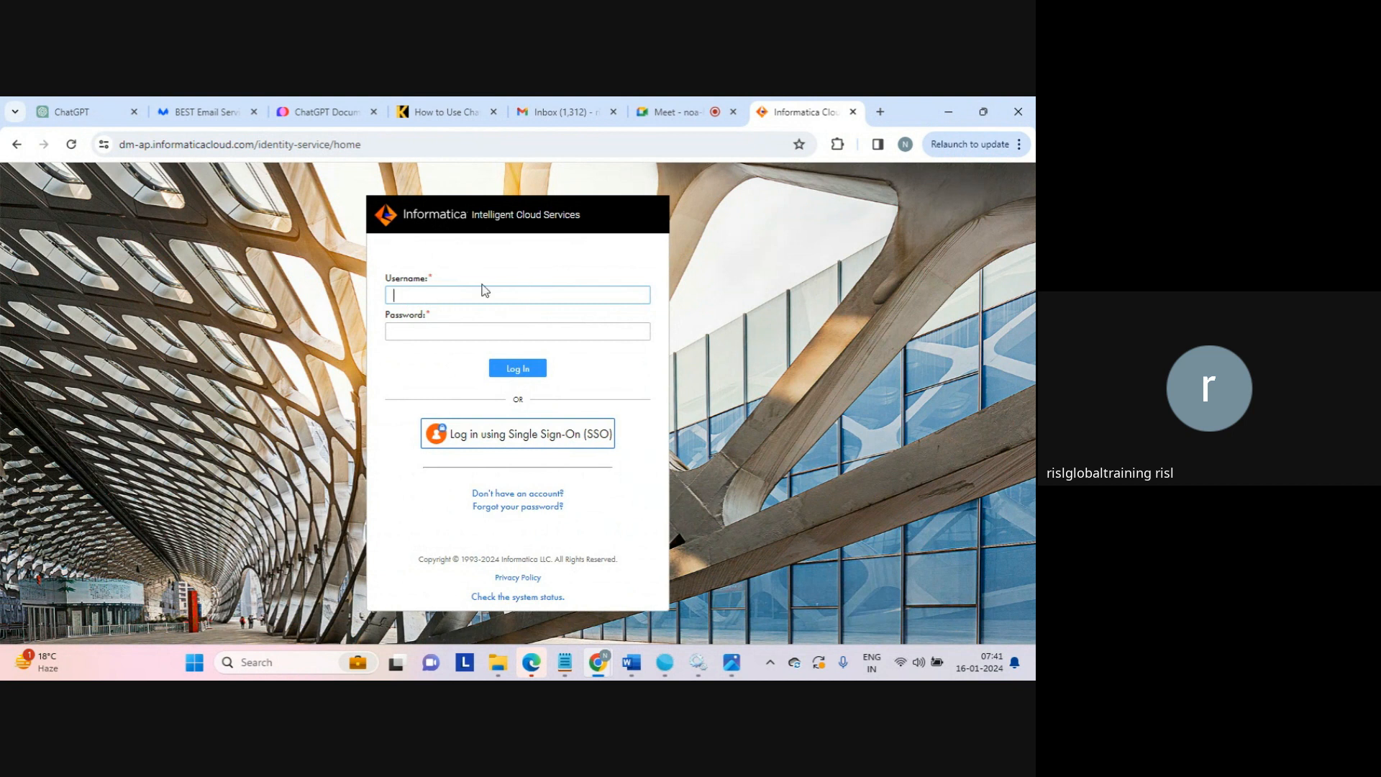
mouse_move(734, 651)
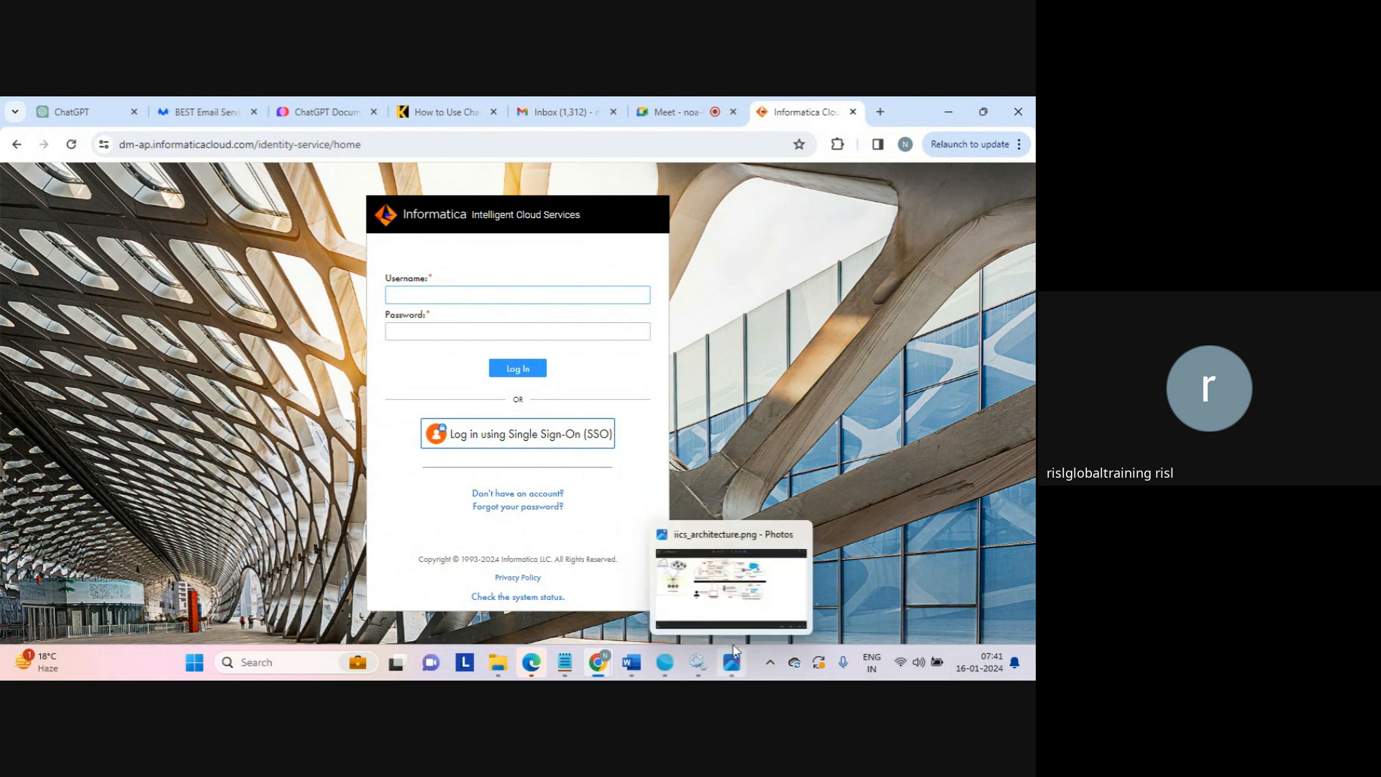
click(733, 651)
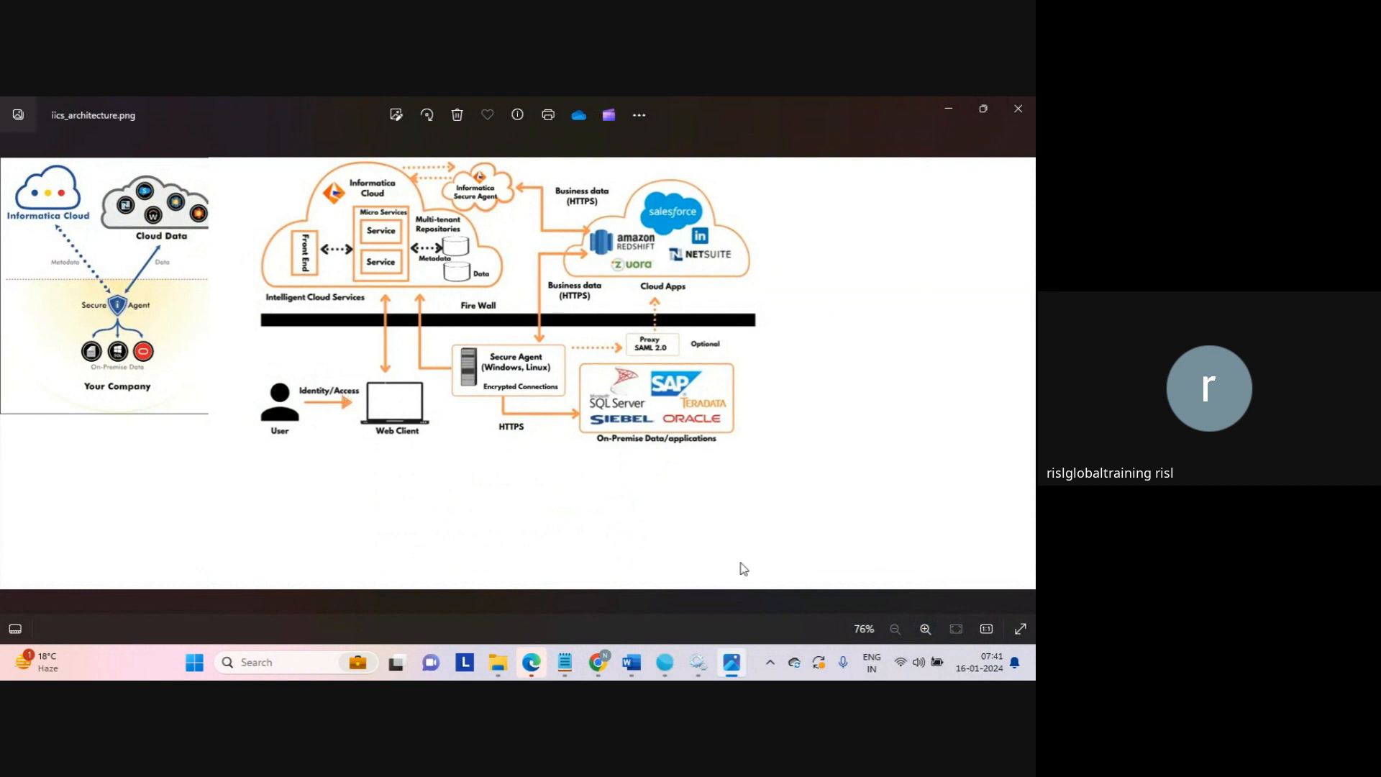
mouse_move(603, 671)
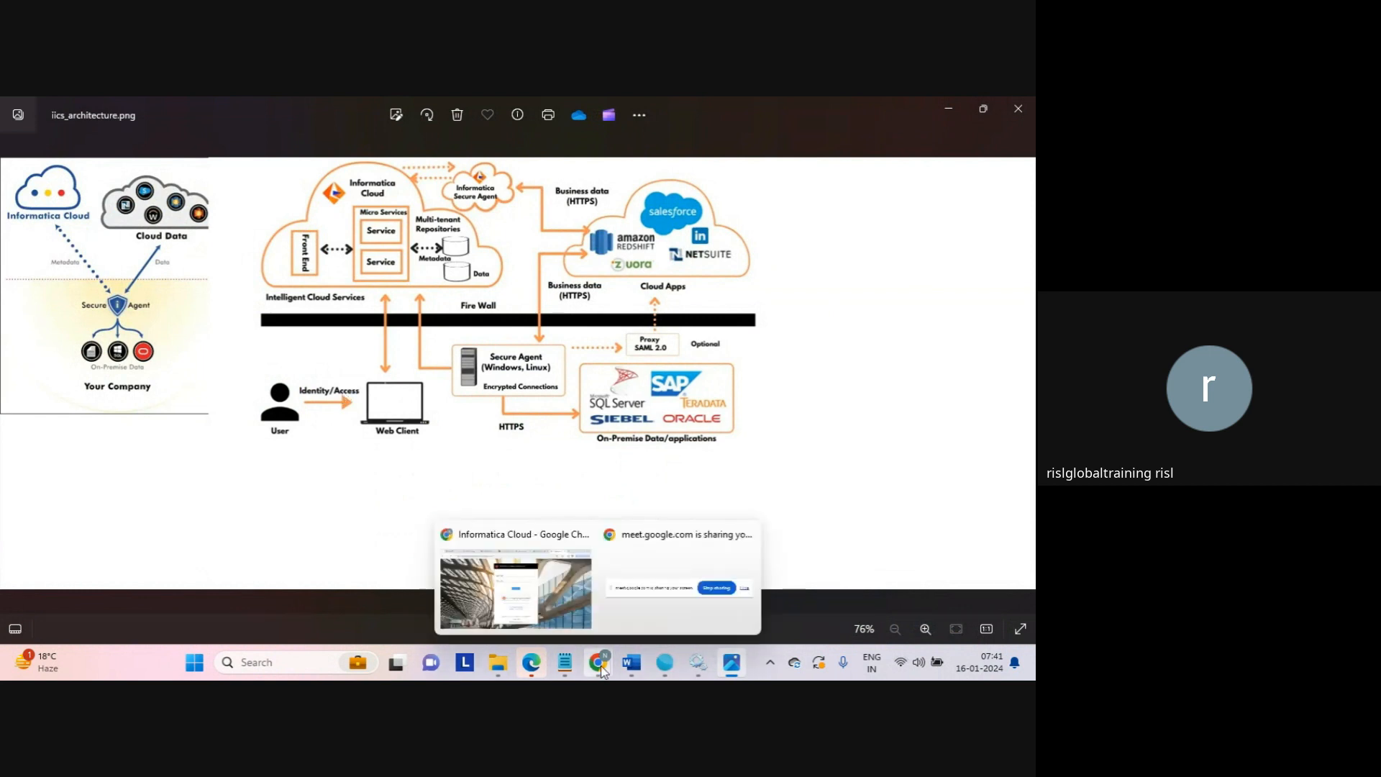
click(556, 589)
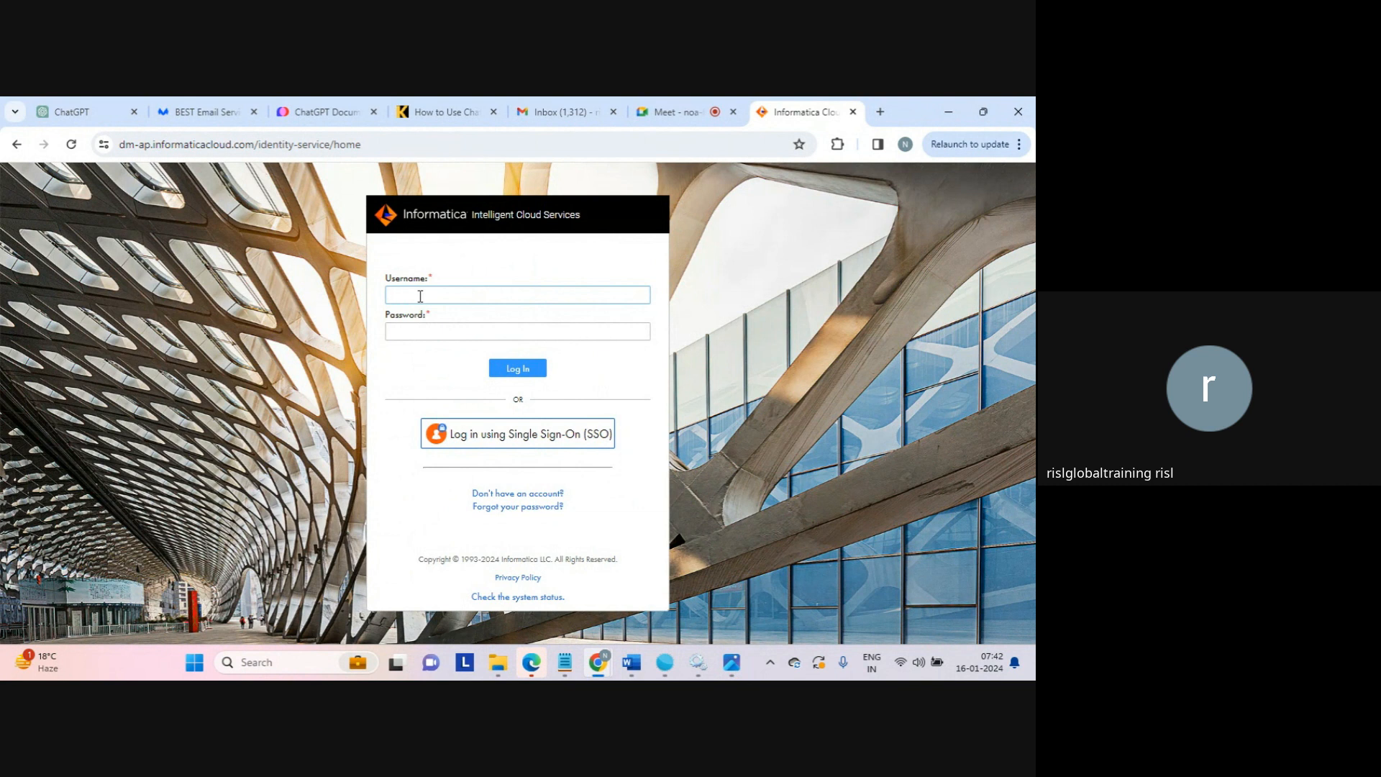
Enter the account e-mail and password and attempt to log in
key(Tab)
text(•)
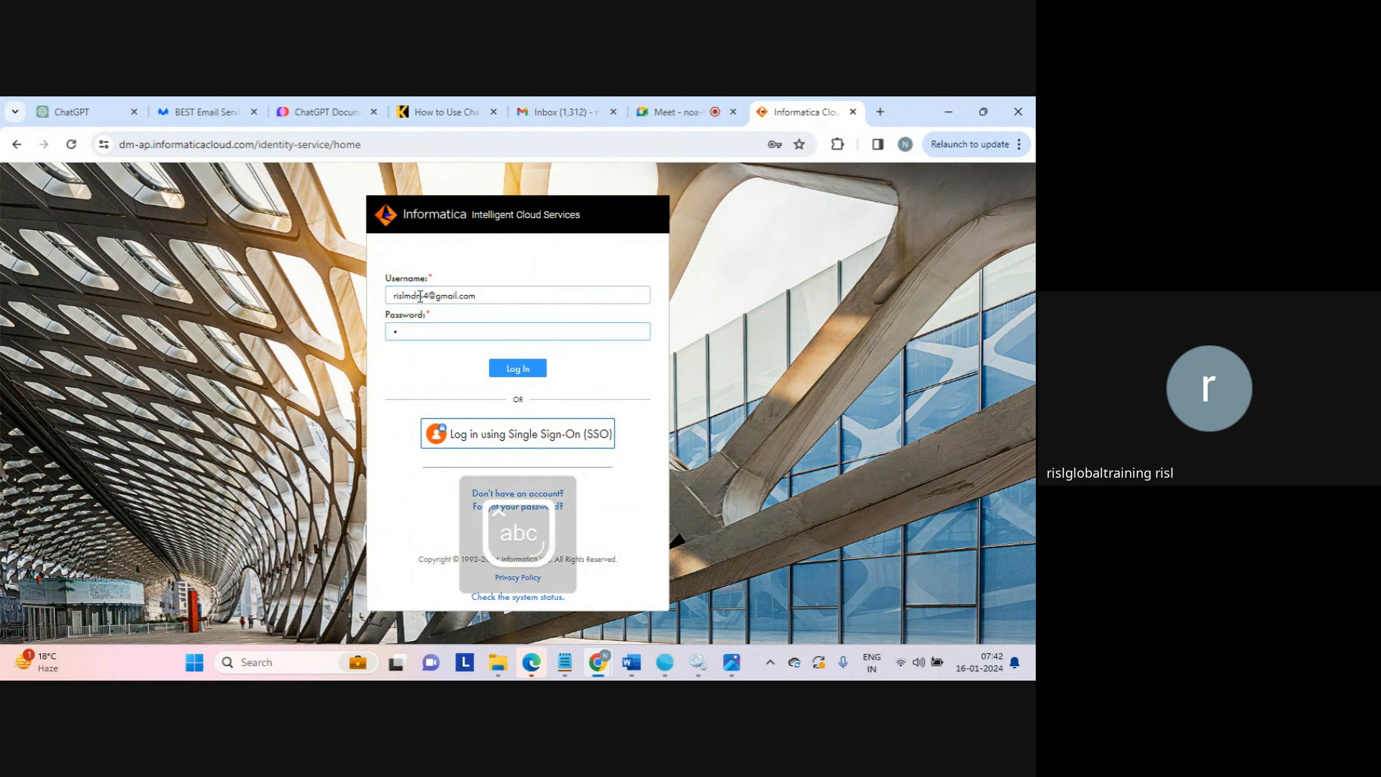
text(•••••••••)
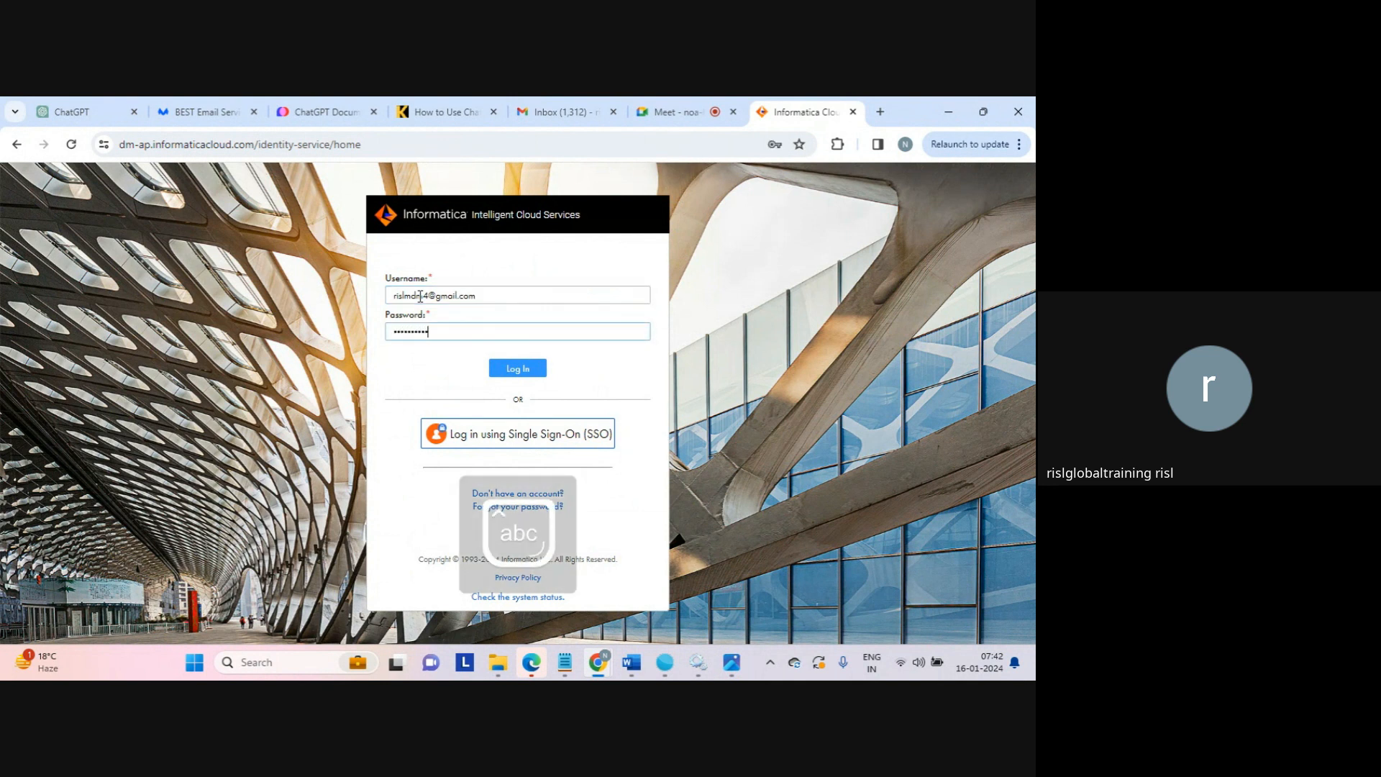
click(518, 368)
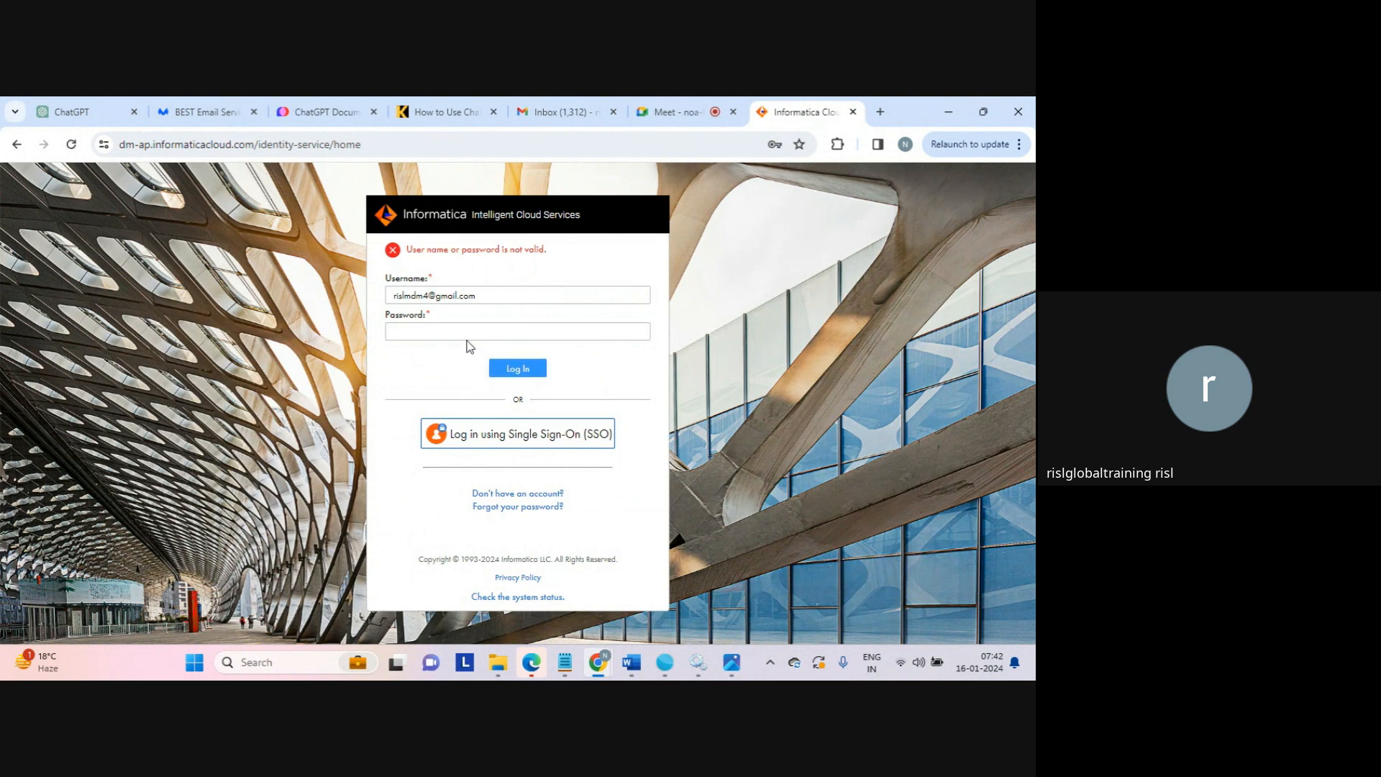
Fix the mistyped username, re-enter the account password, and submit the login again
click(437, 335)
click(416, 295)
key(BackSpace)
key(BackSpace)
text(bd)
key(Tab)
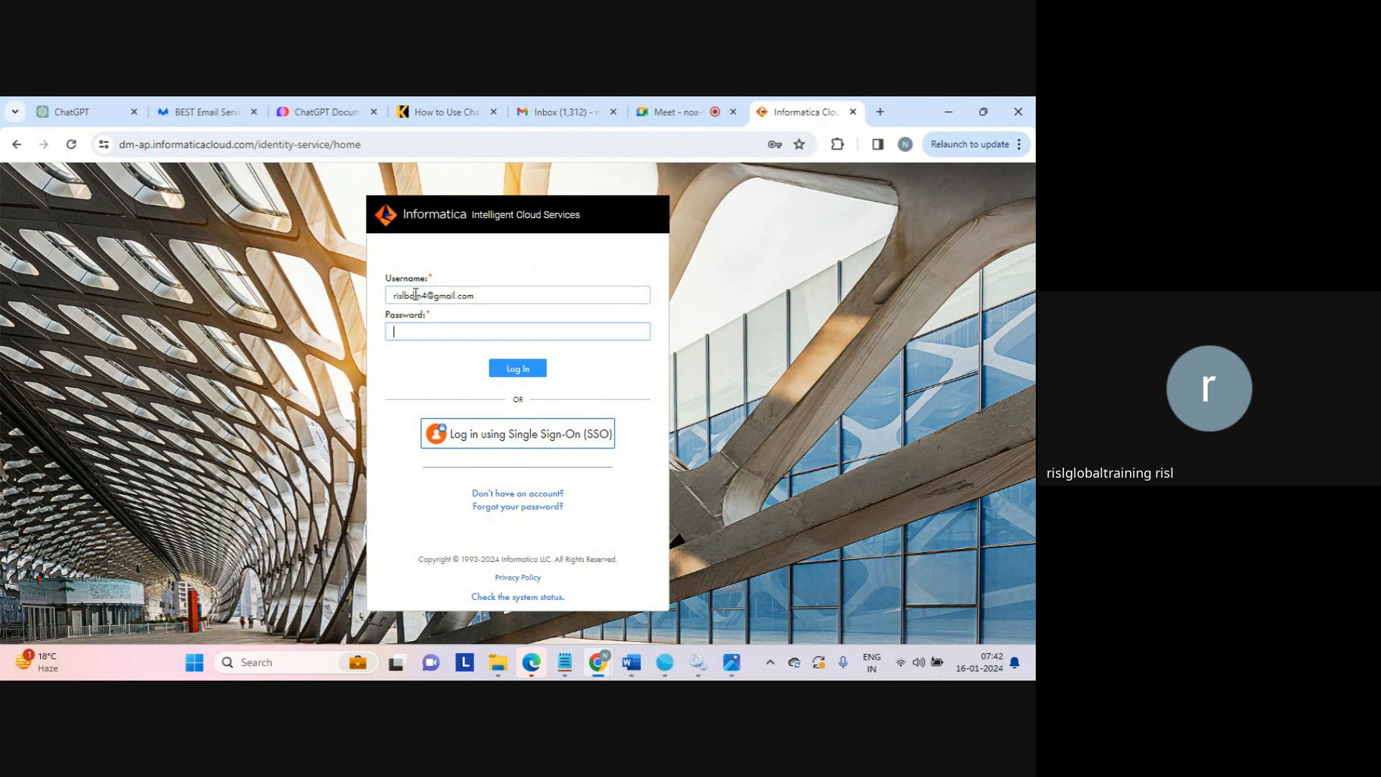
text(•••••)
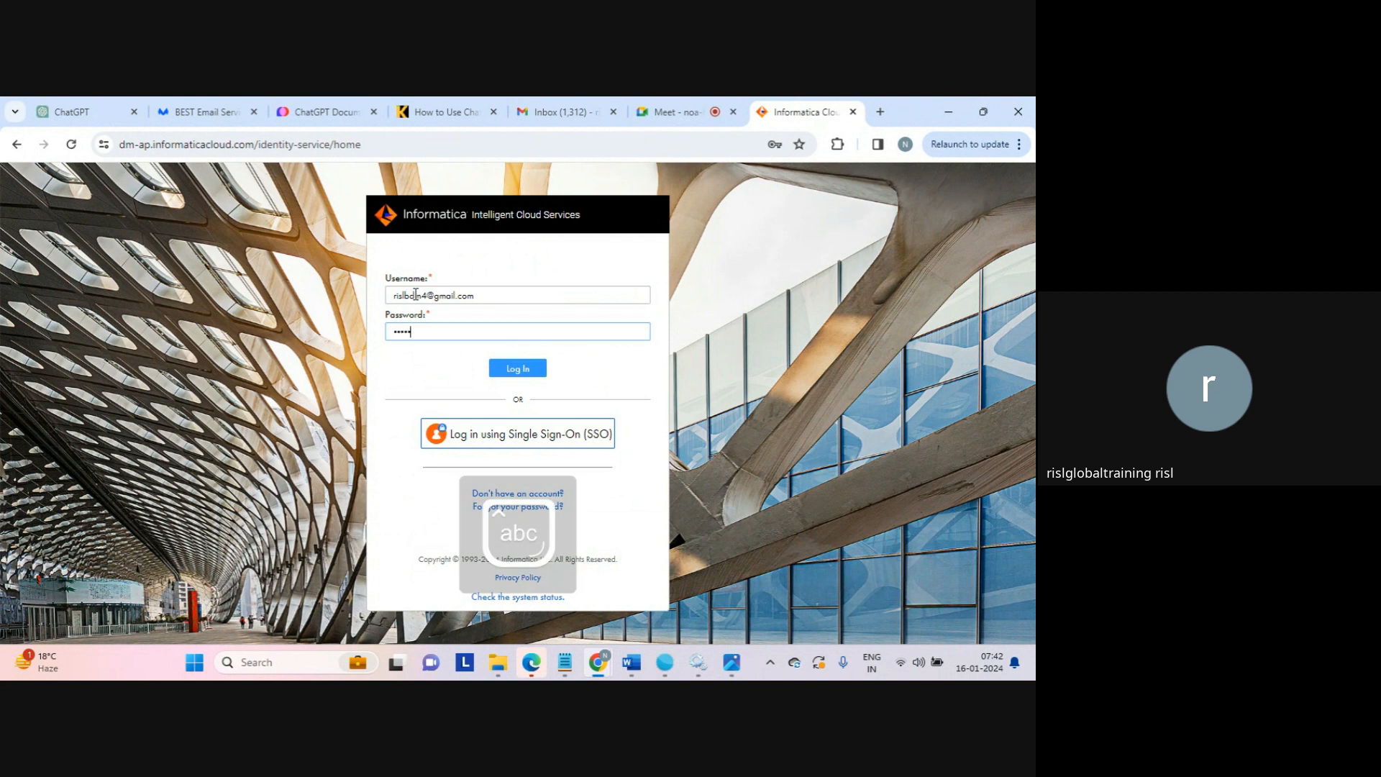
text(•••••)
key(Return)
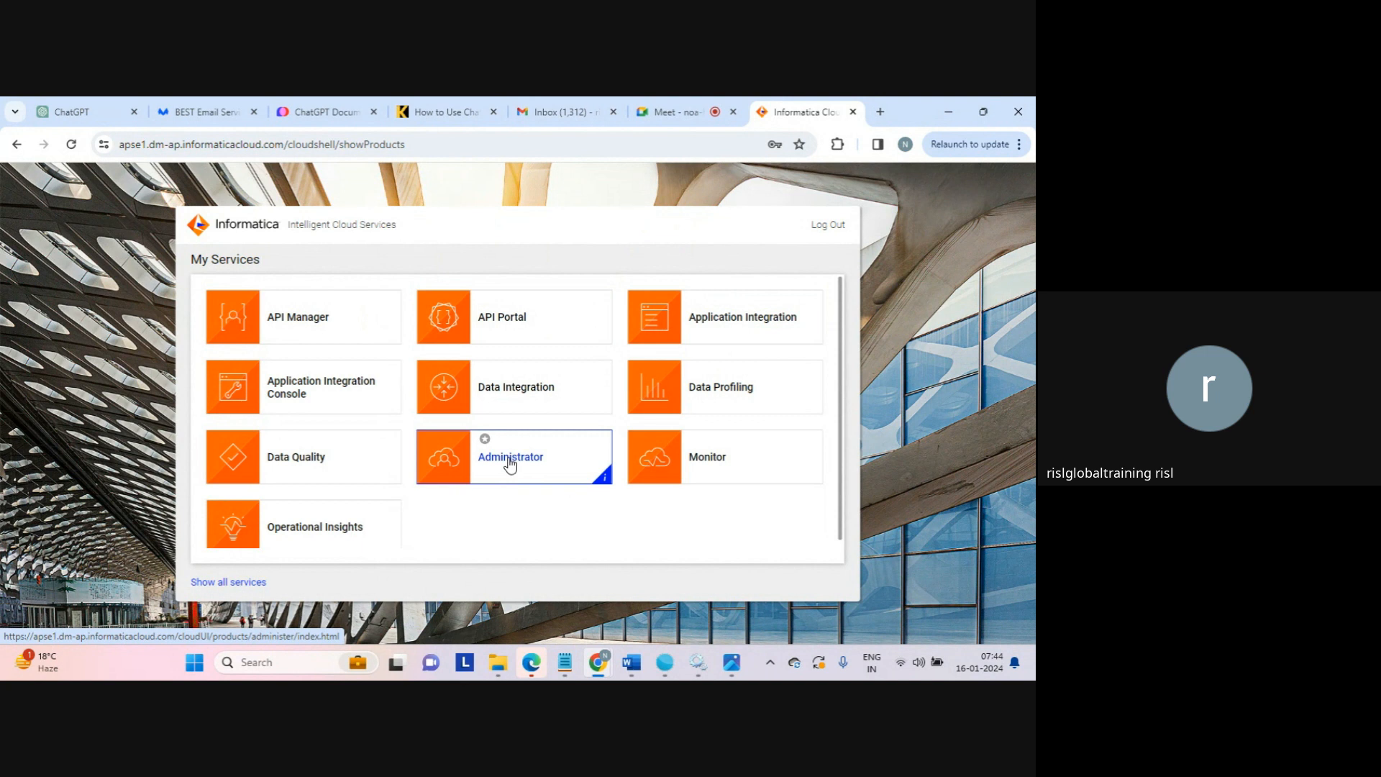
Open the Administrator service from the My Services page
click(510, 466)
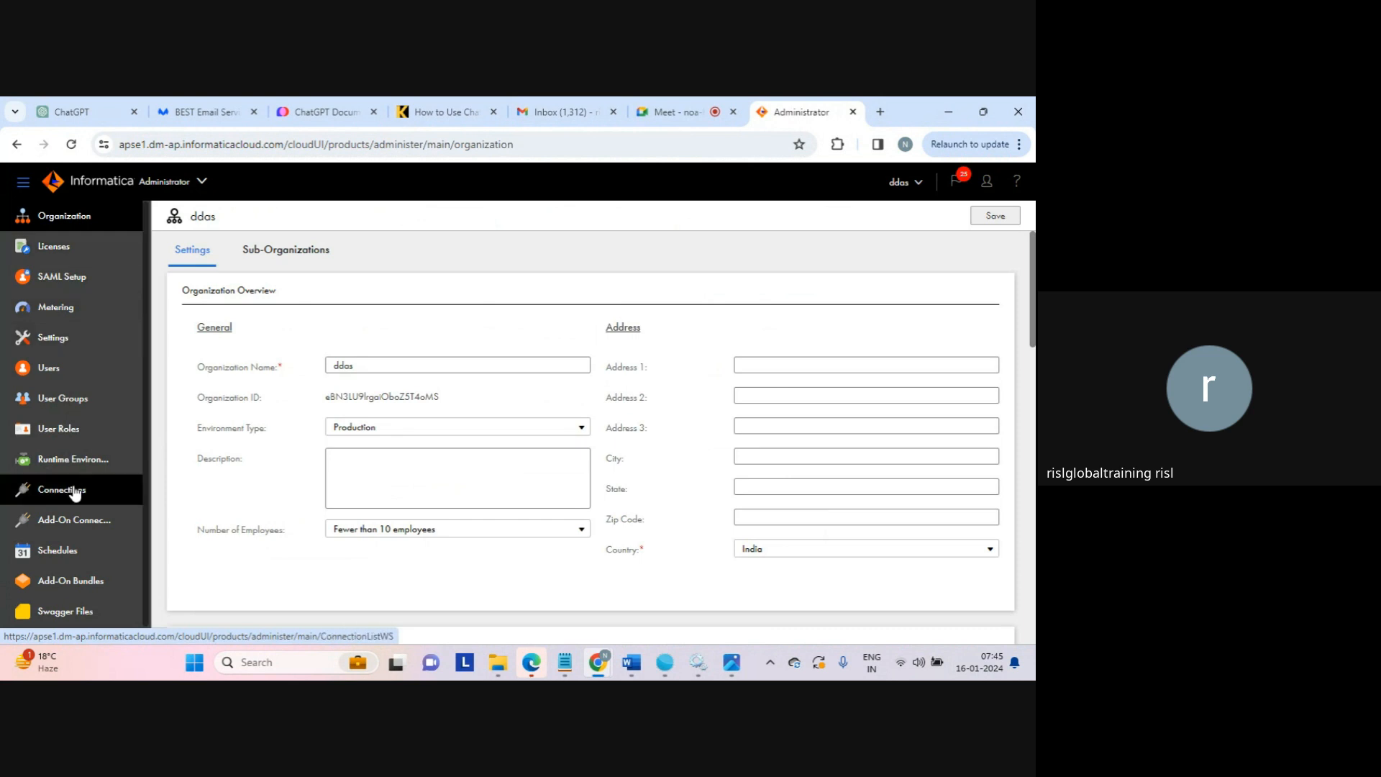
Open Runtime Environments in the Administrator navigation to see the Running agent group
click(66, 464)
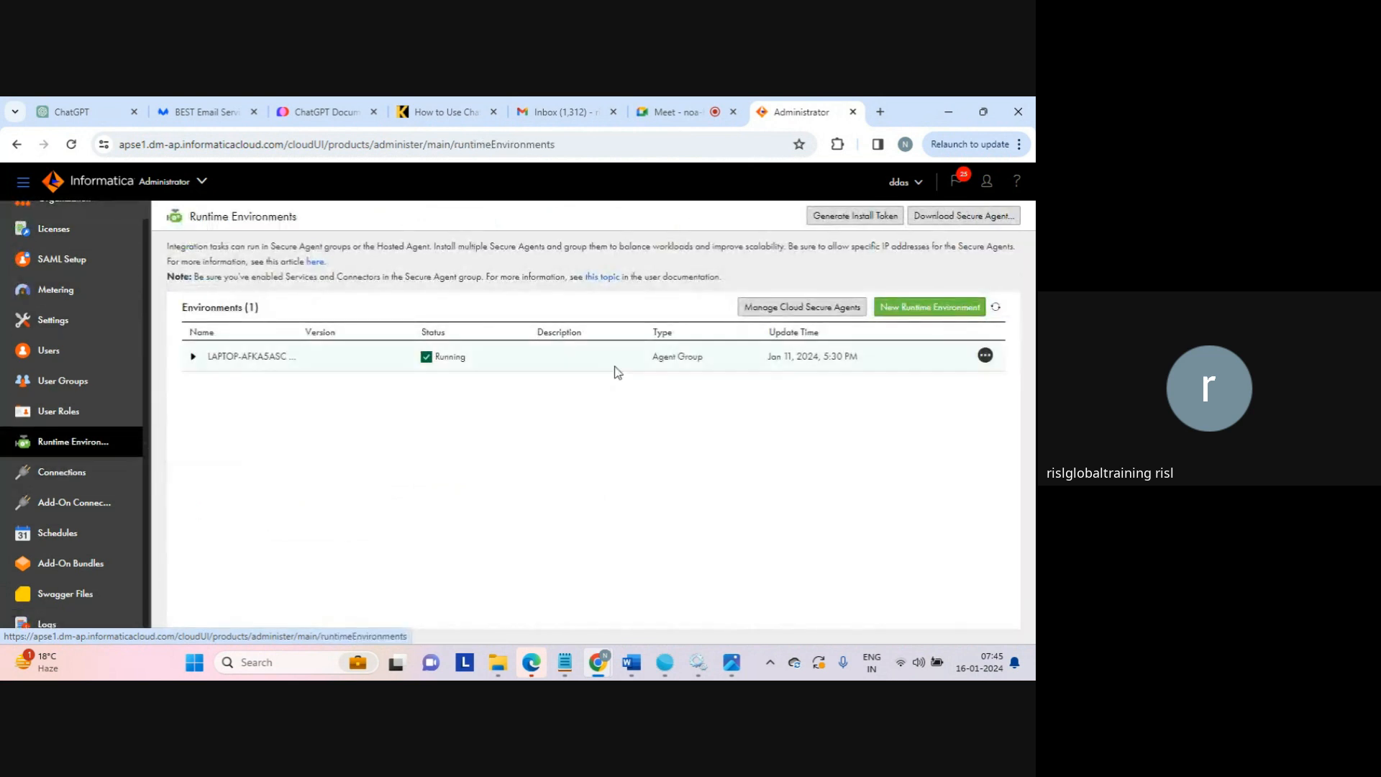
click(975, 225)
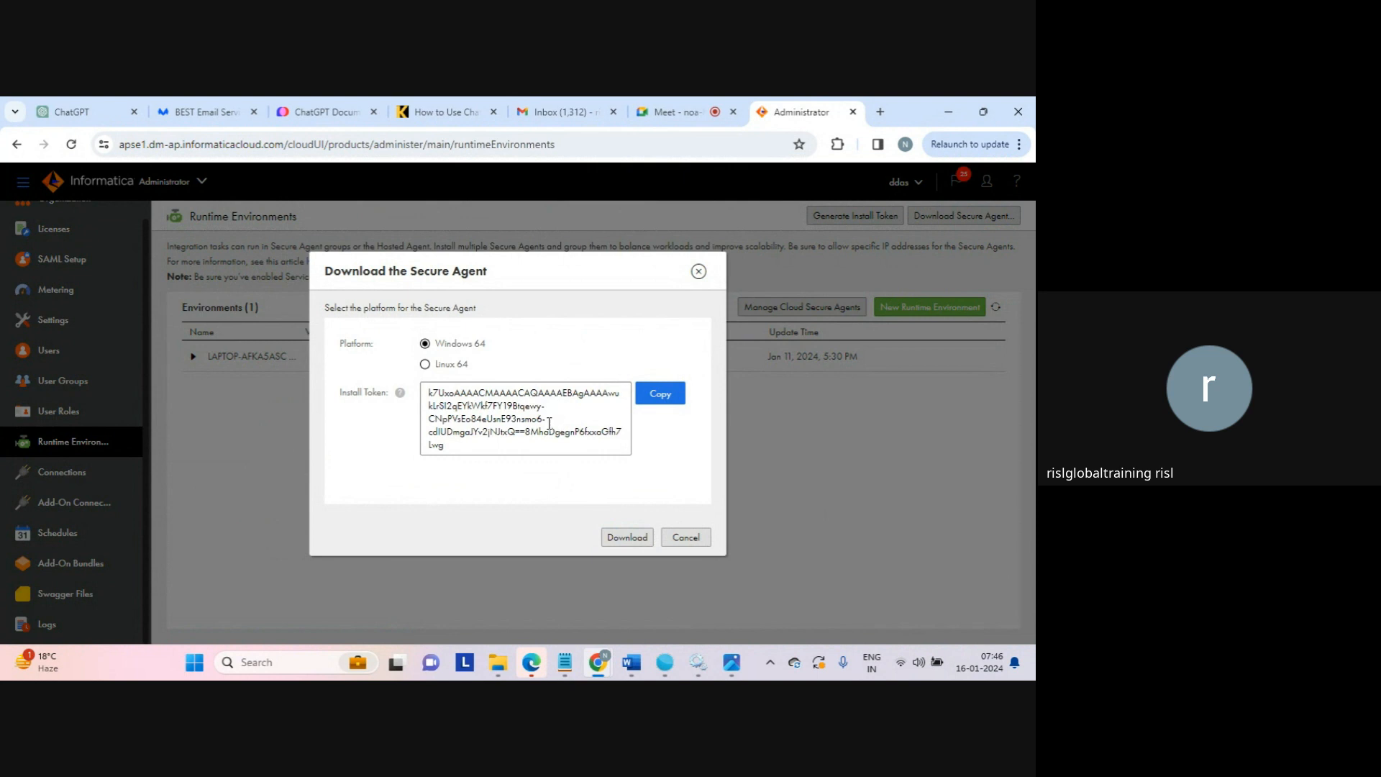
click(701, 541)
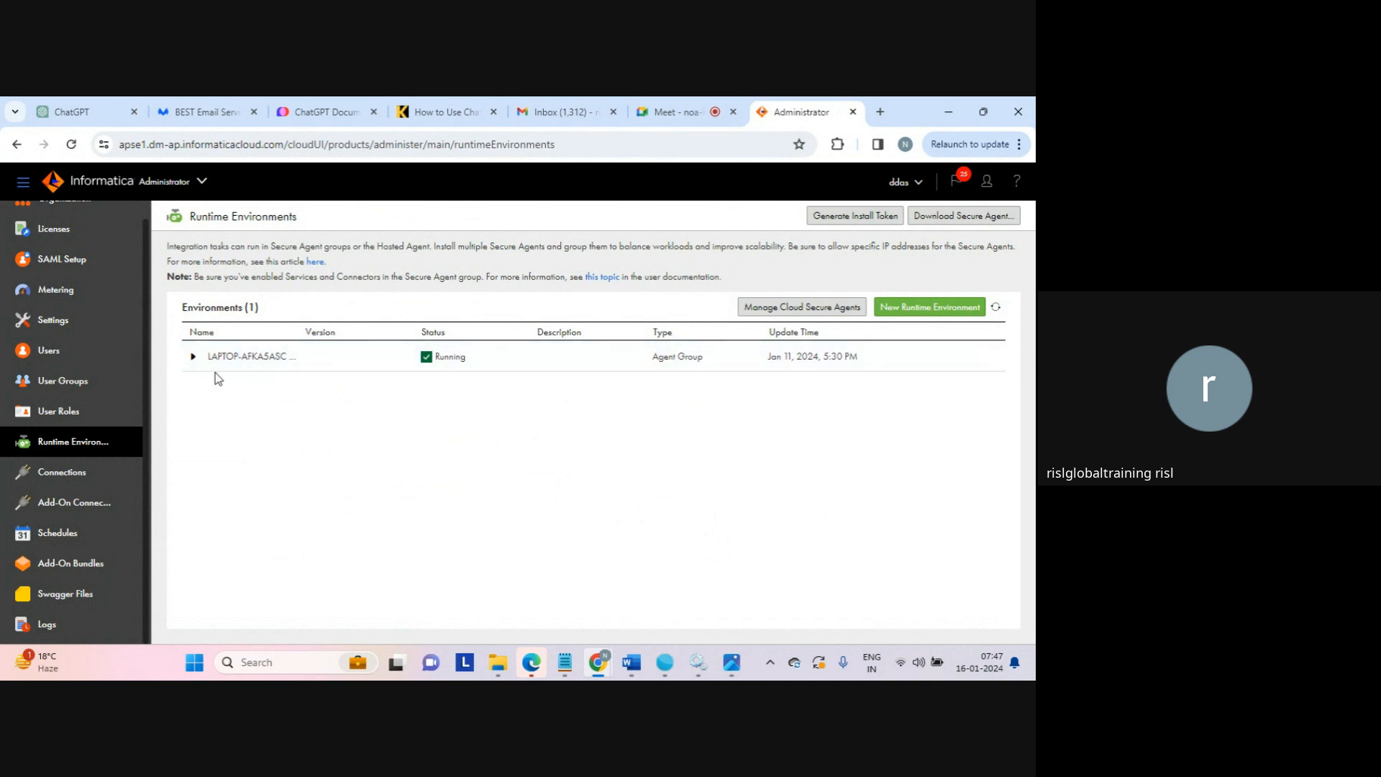
Expand the agent group to show its Secure Agent, version 67.13, status Running
click(194, 364)
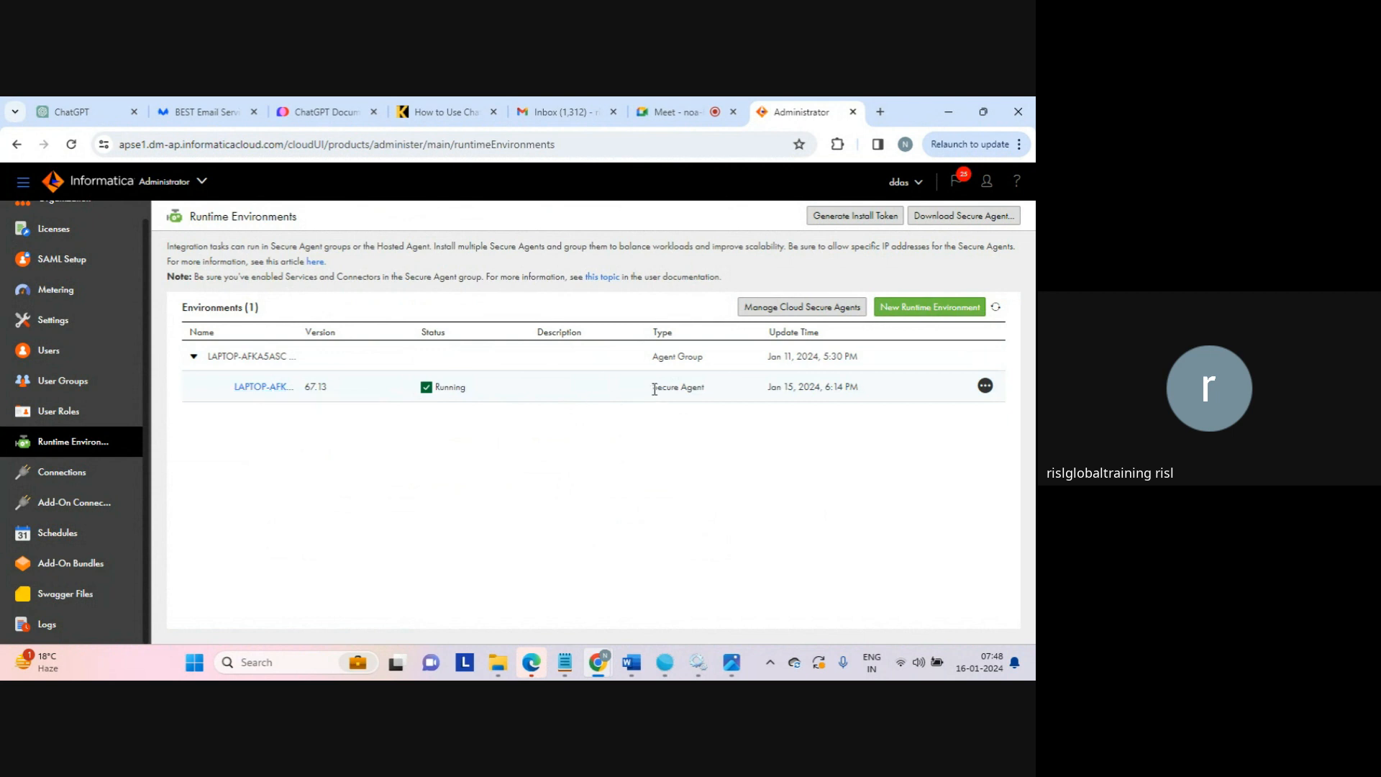
drag(653, 389, 728, 400)
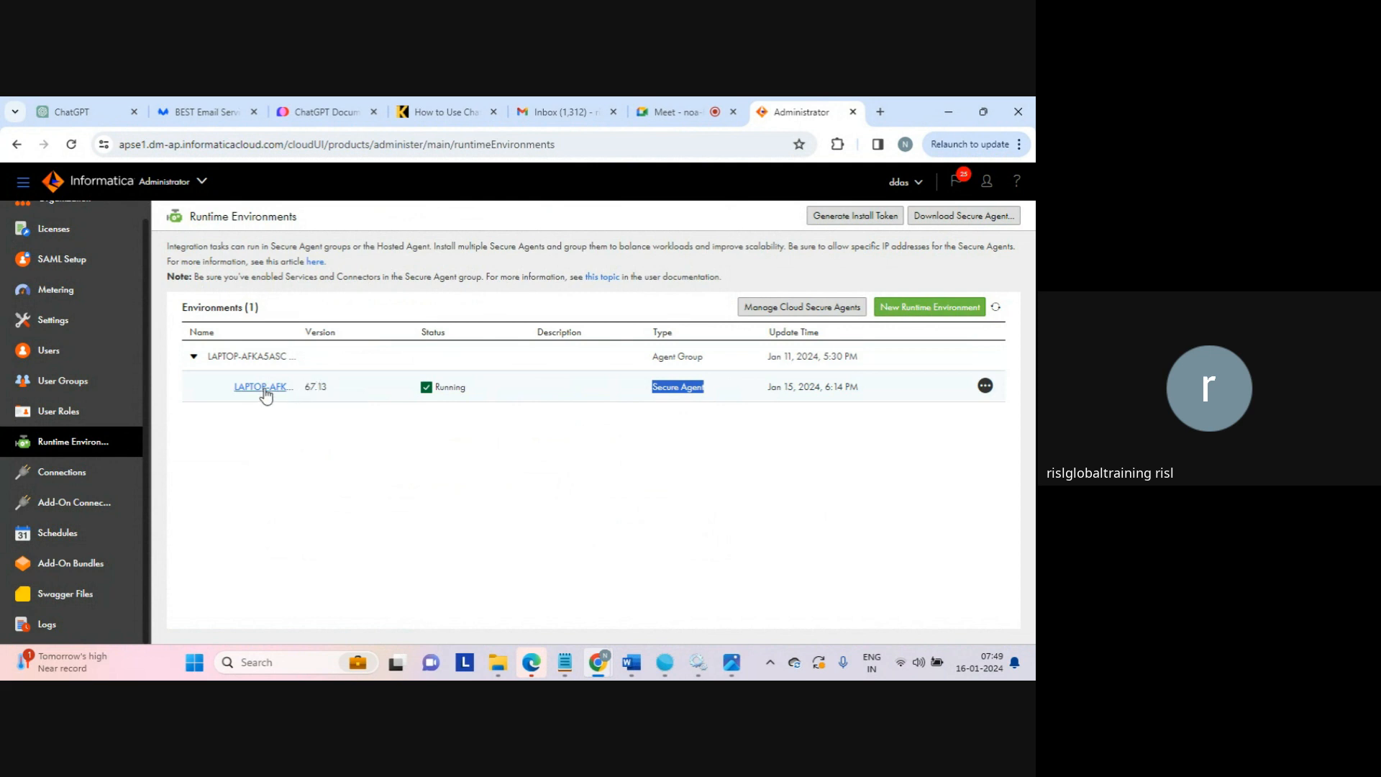
double_click(453, 387)
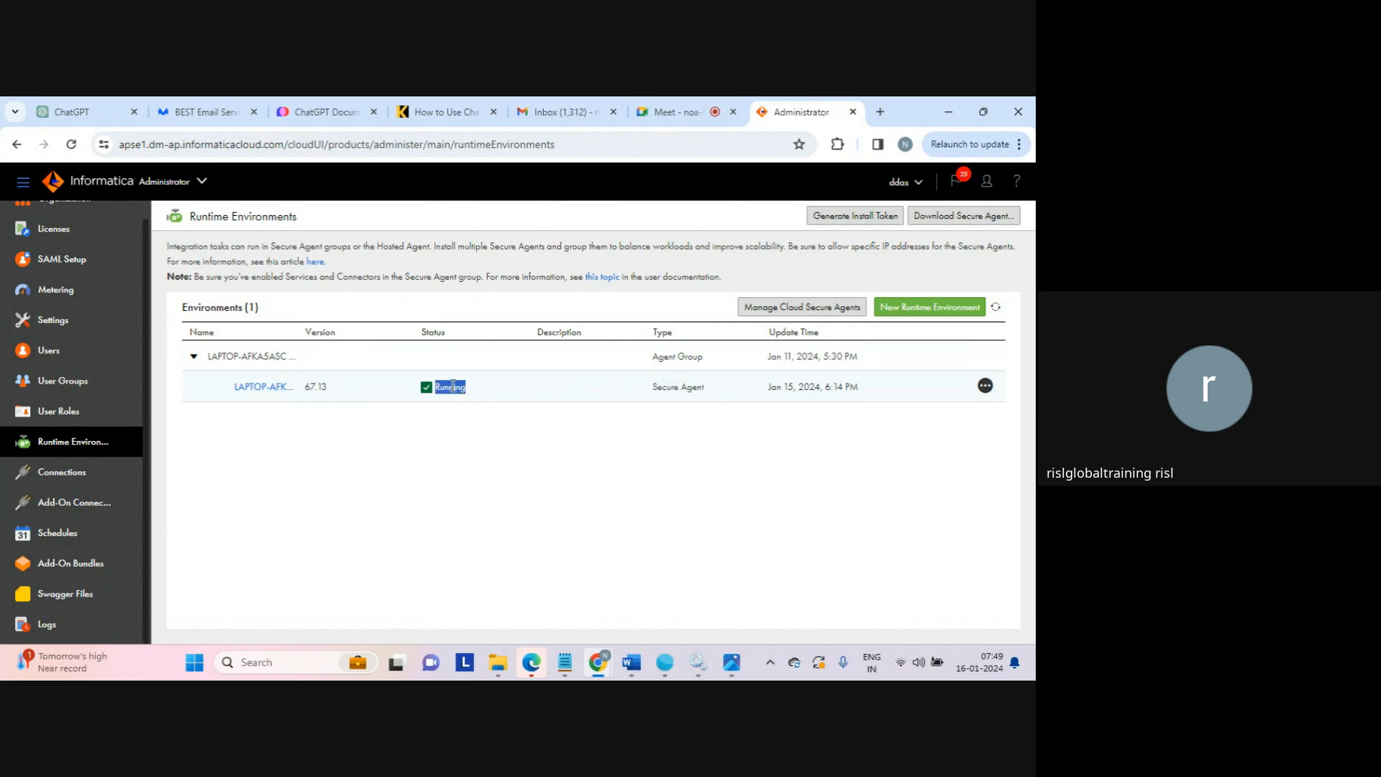
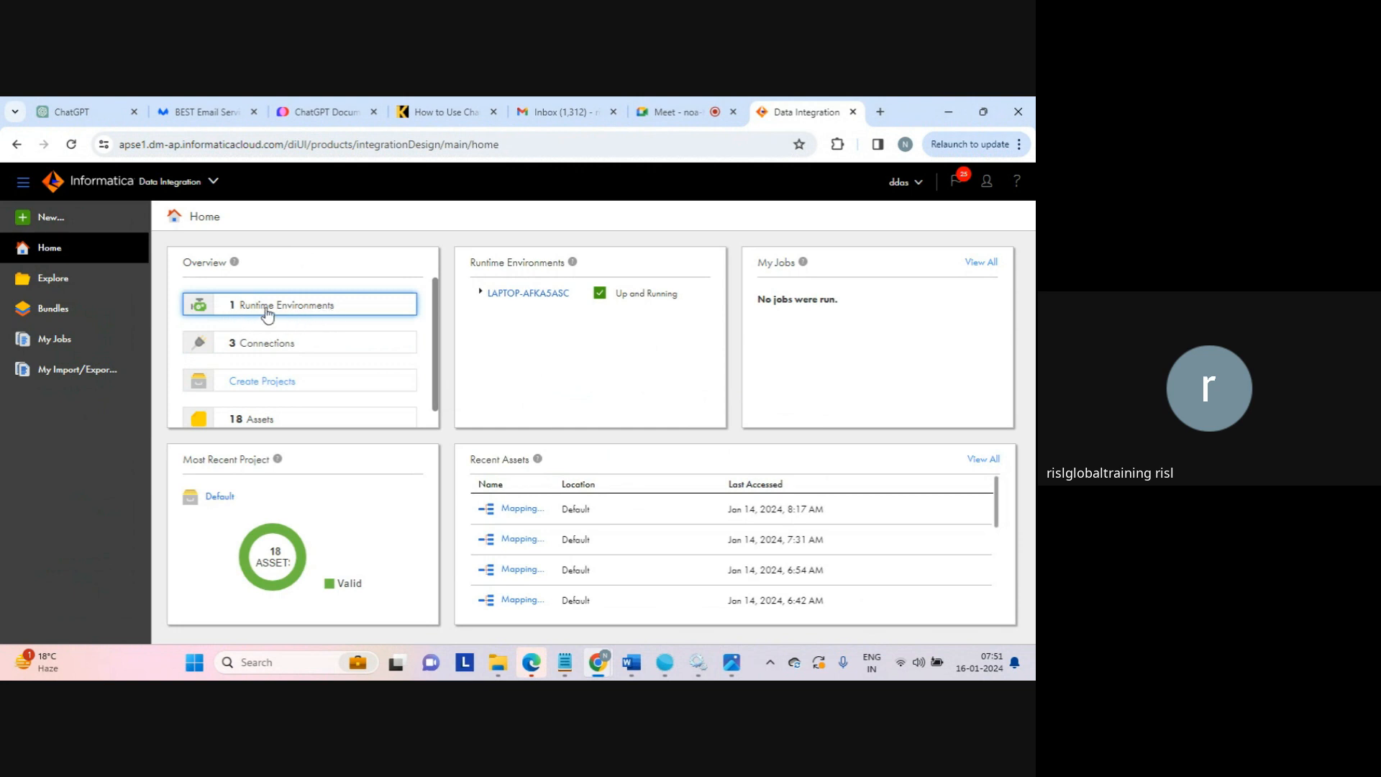
Expand LAPTOP-AFKA5ASC, then go to All Projects, which holds only the Default project
click(480, 295)
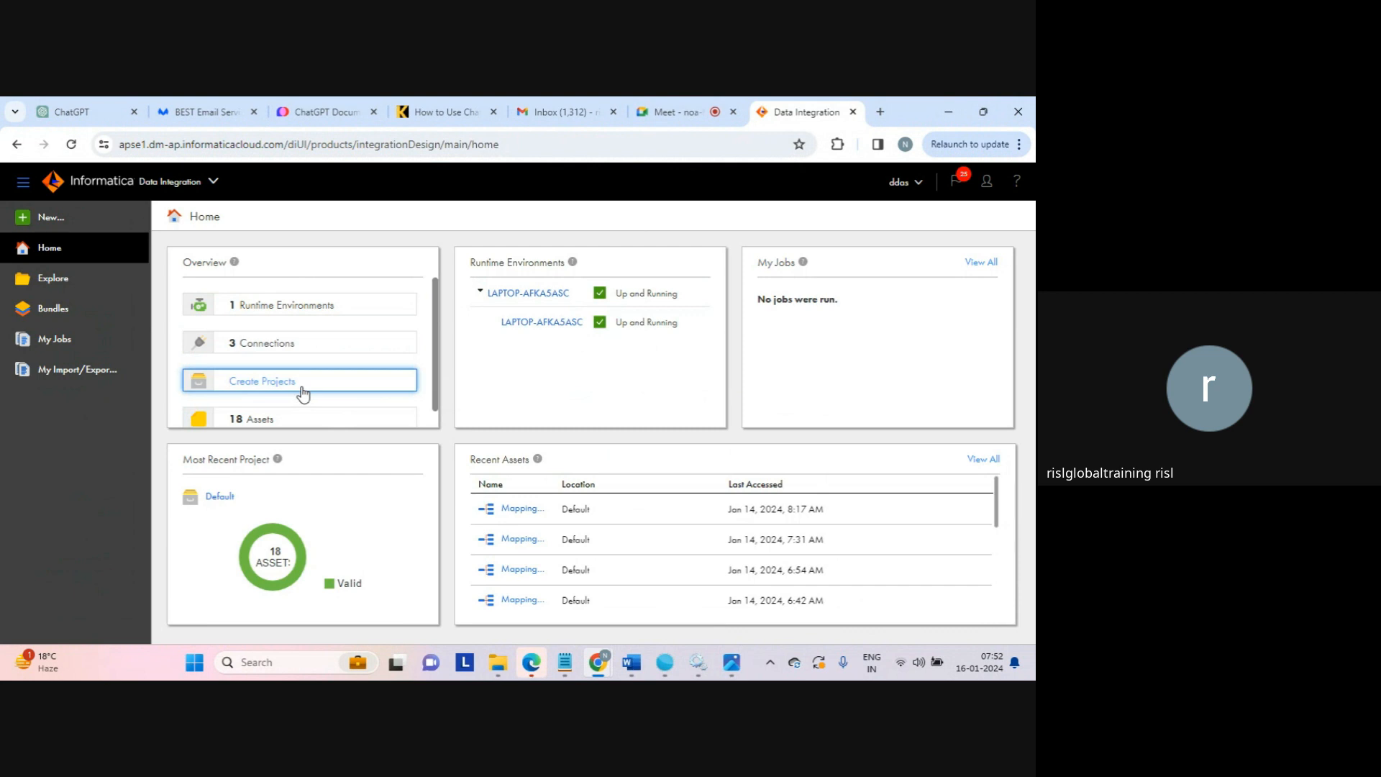
click(265, 383)
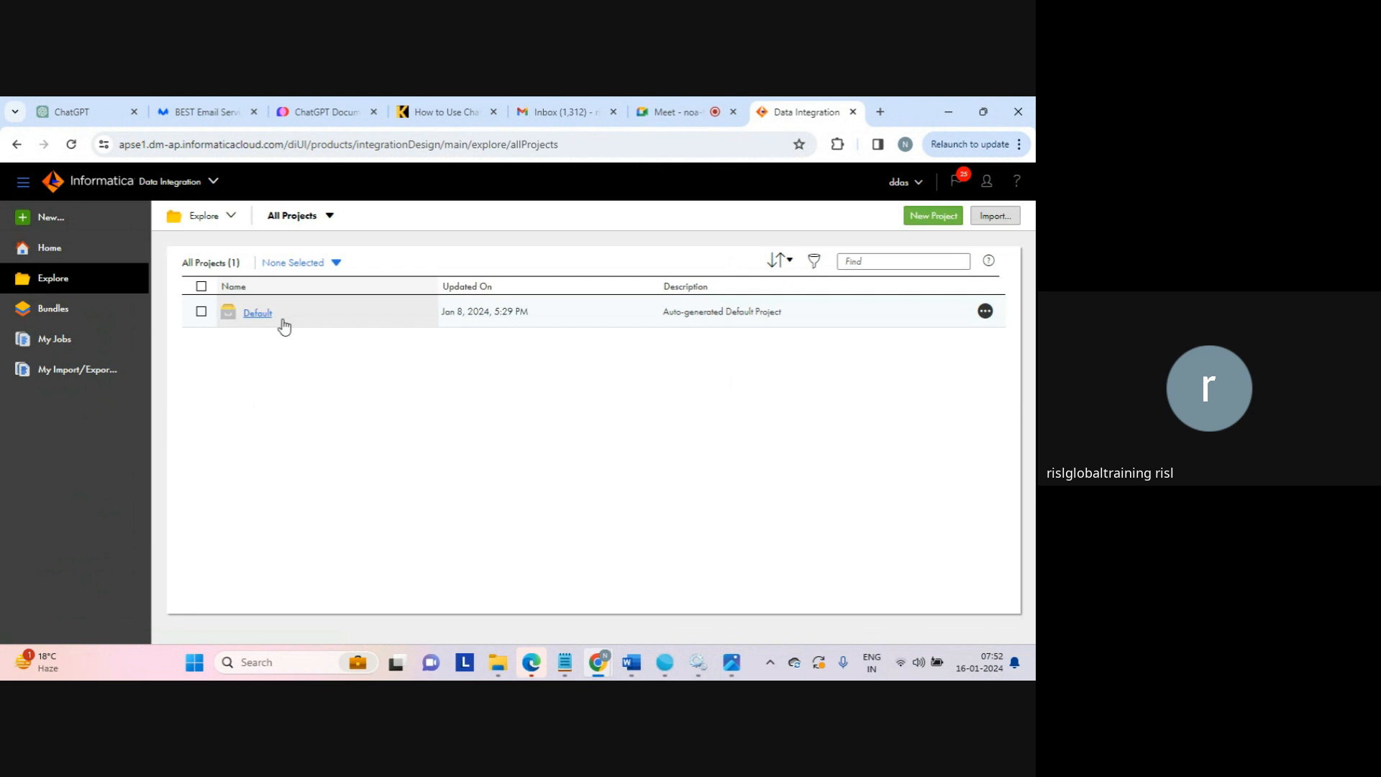
Fill a New Project dialog with name dev and description 'dev - project', leaving it unsaved
click(935, 213)
click(395, 373)
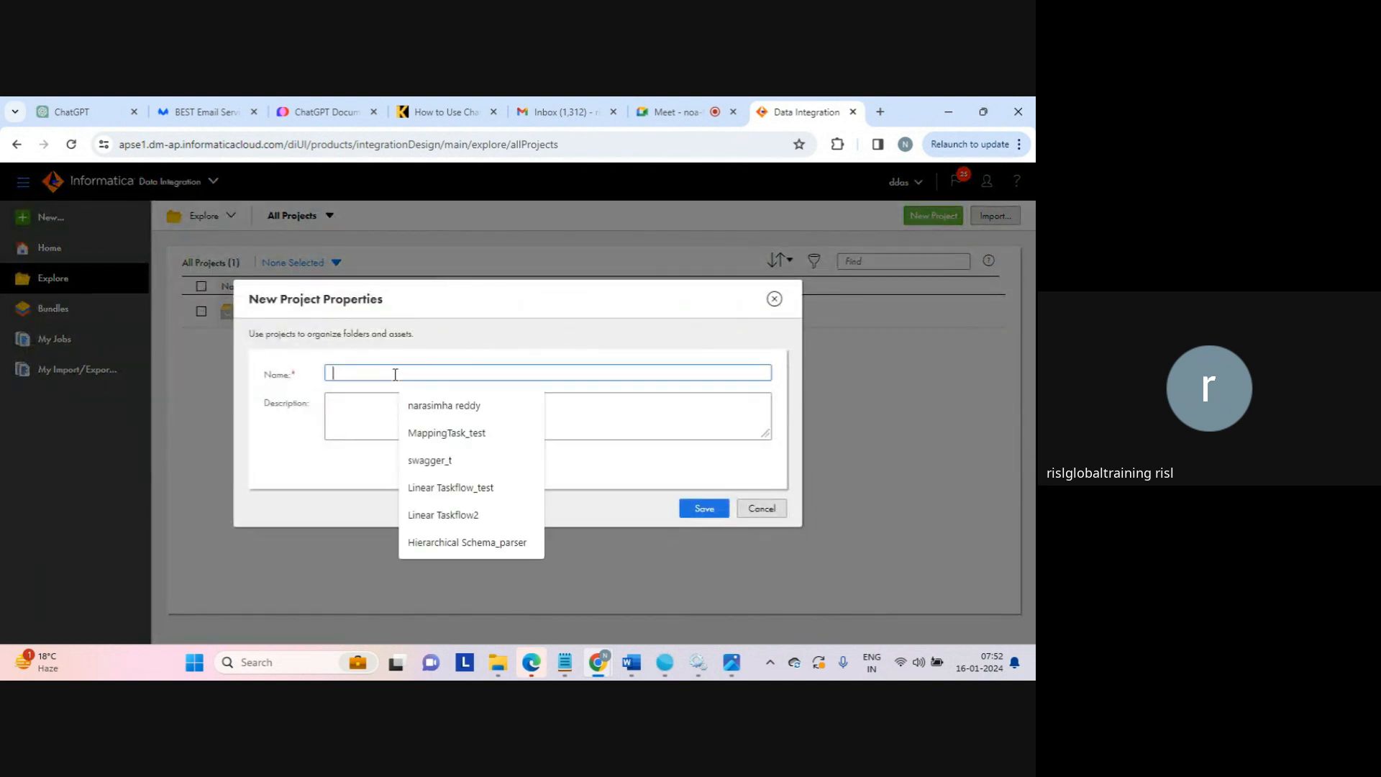
text(dev)
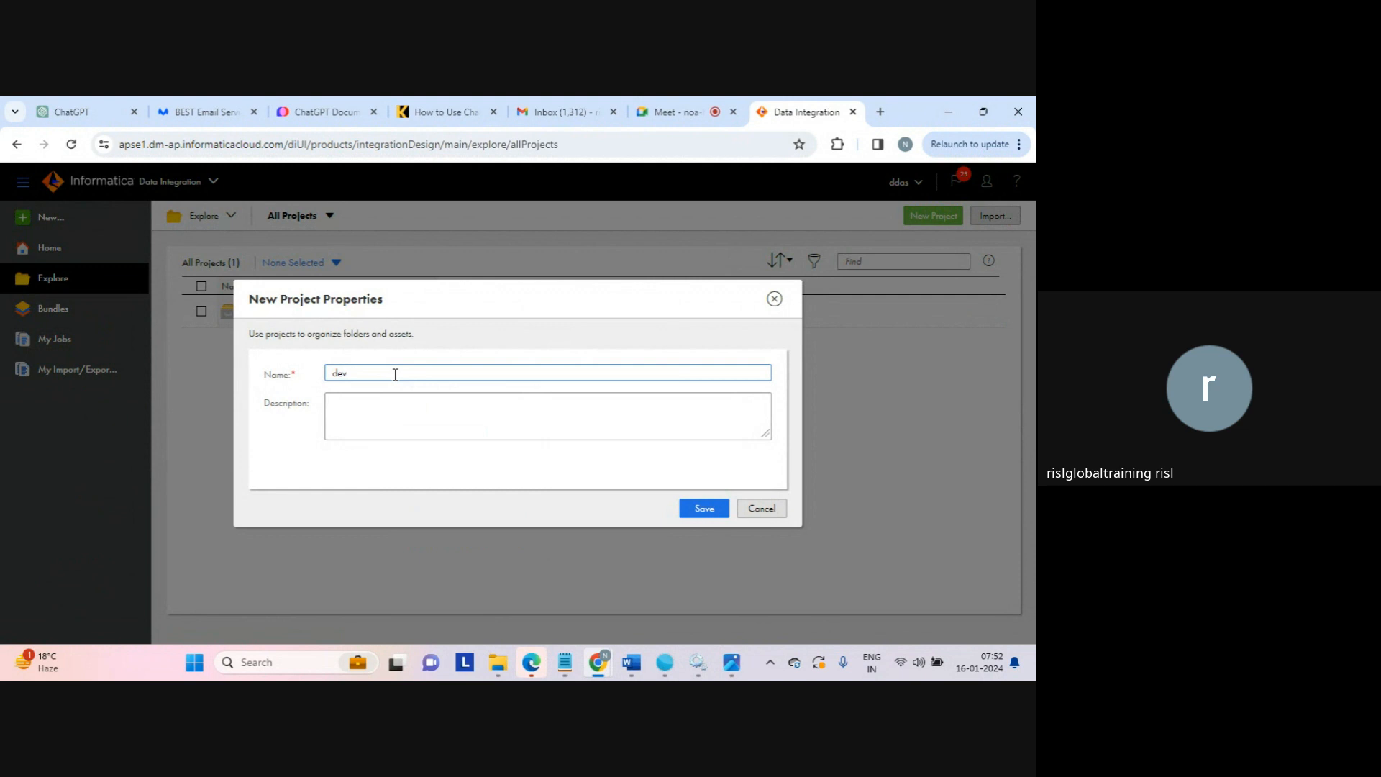
click(473, 431)
text(de)
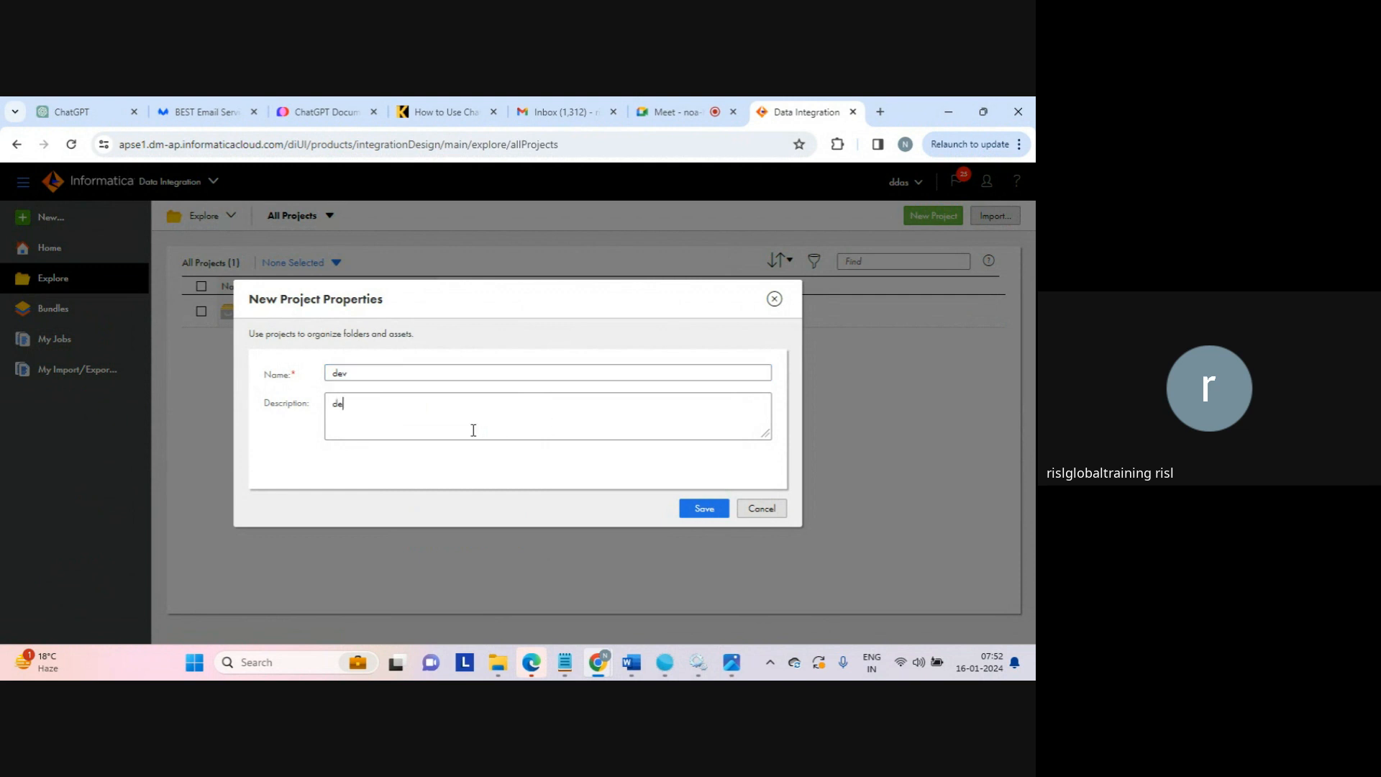
text(v - project)
drag(573, 410, 274, 328)
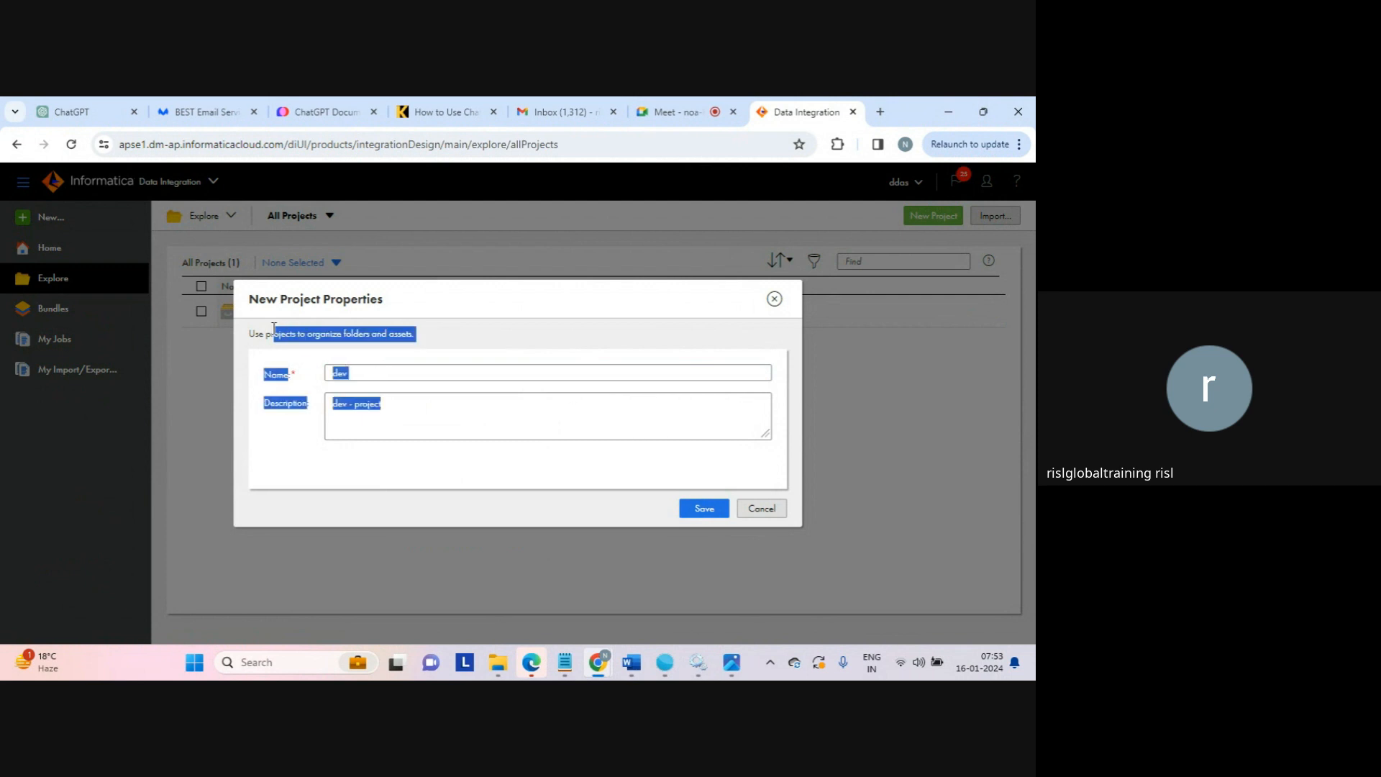
click(303, 328)
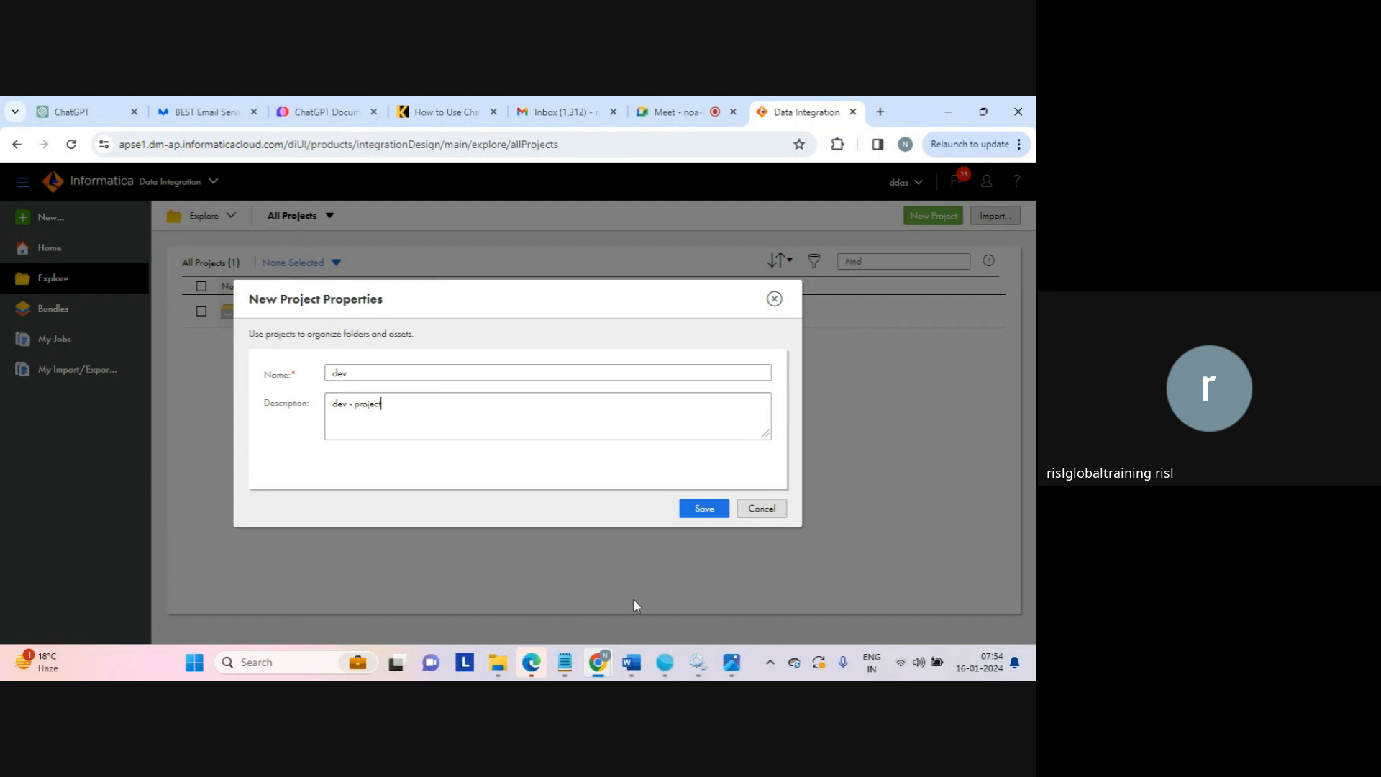
In Photos, move from iics_architecture to the Informatica Cloud Architecture diagram
mouse_move(662, 660)
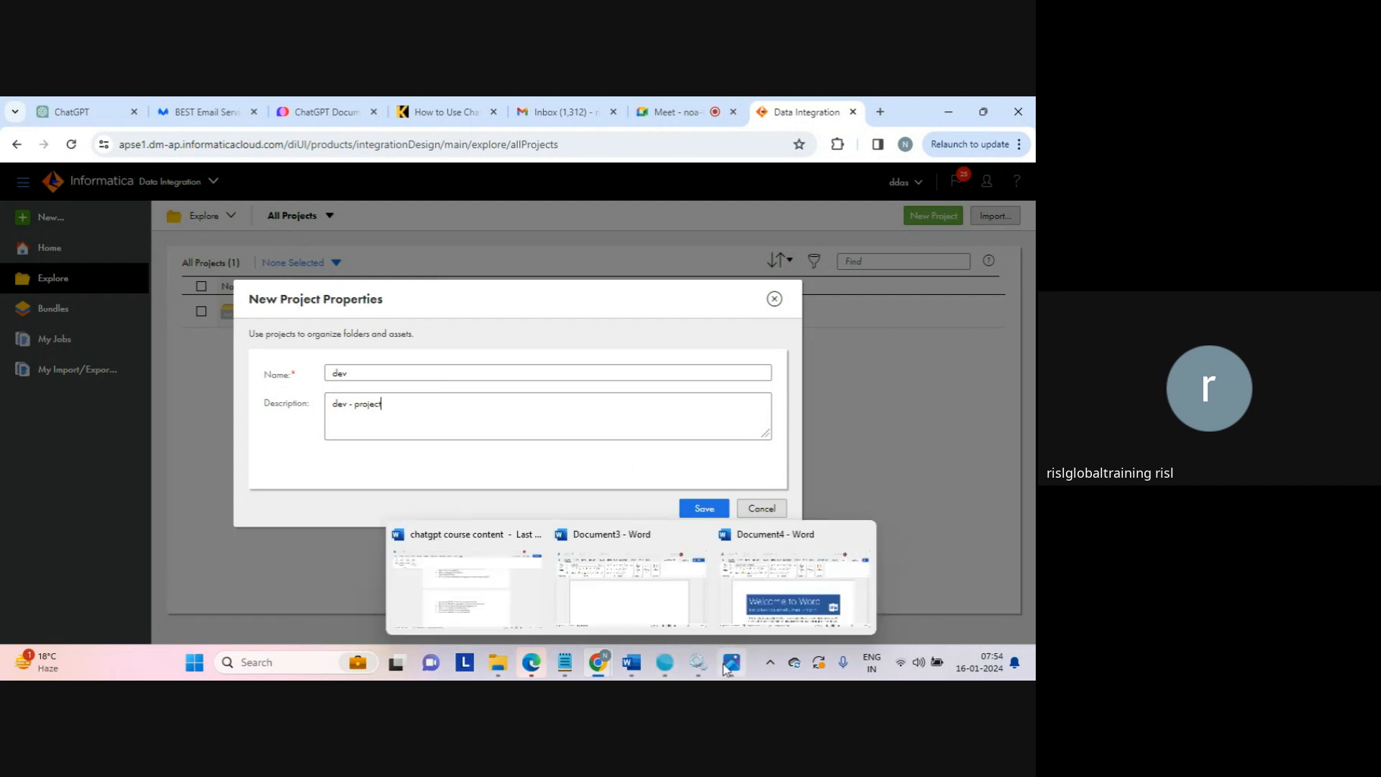
mouse_move(732, 662)
click(742, 602)
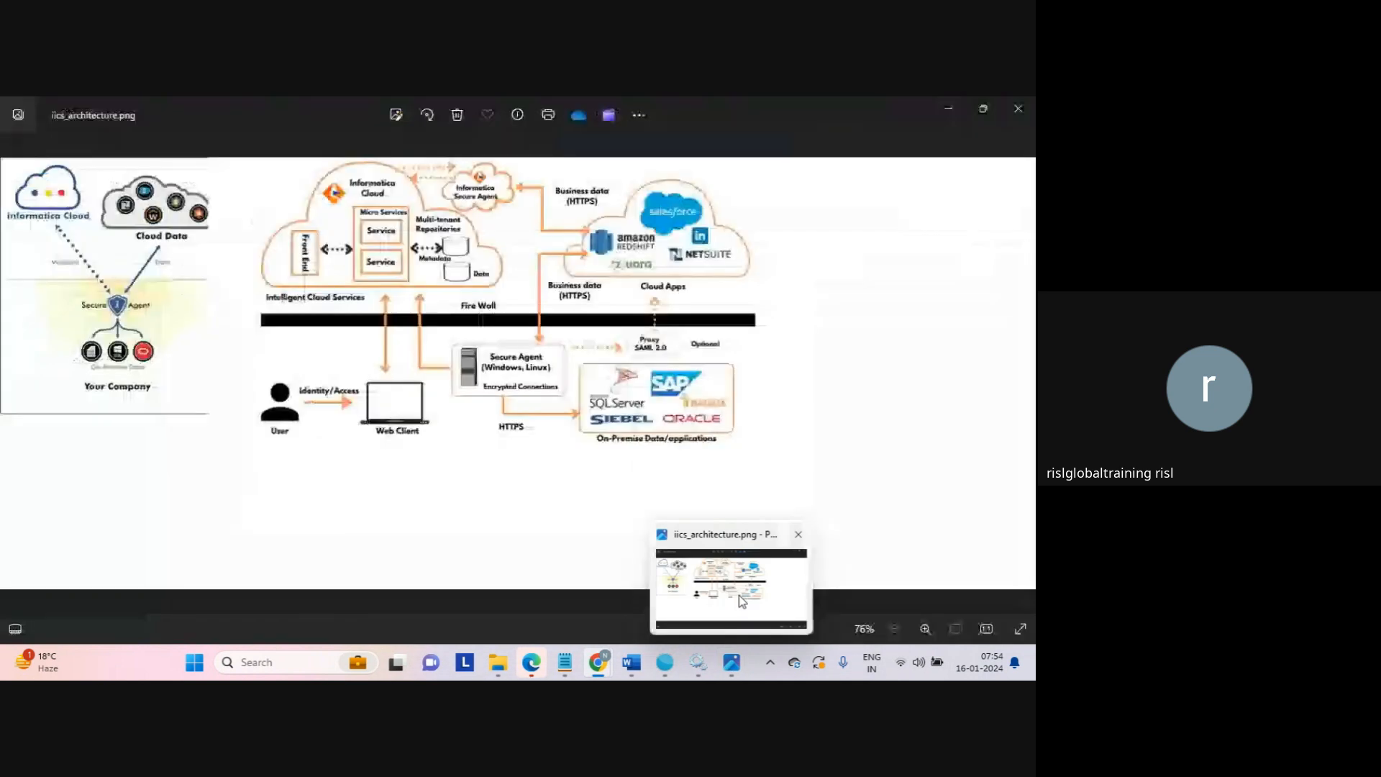
key(Right)
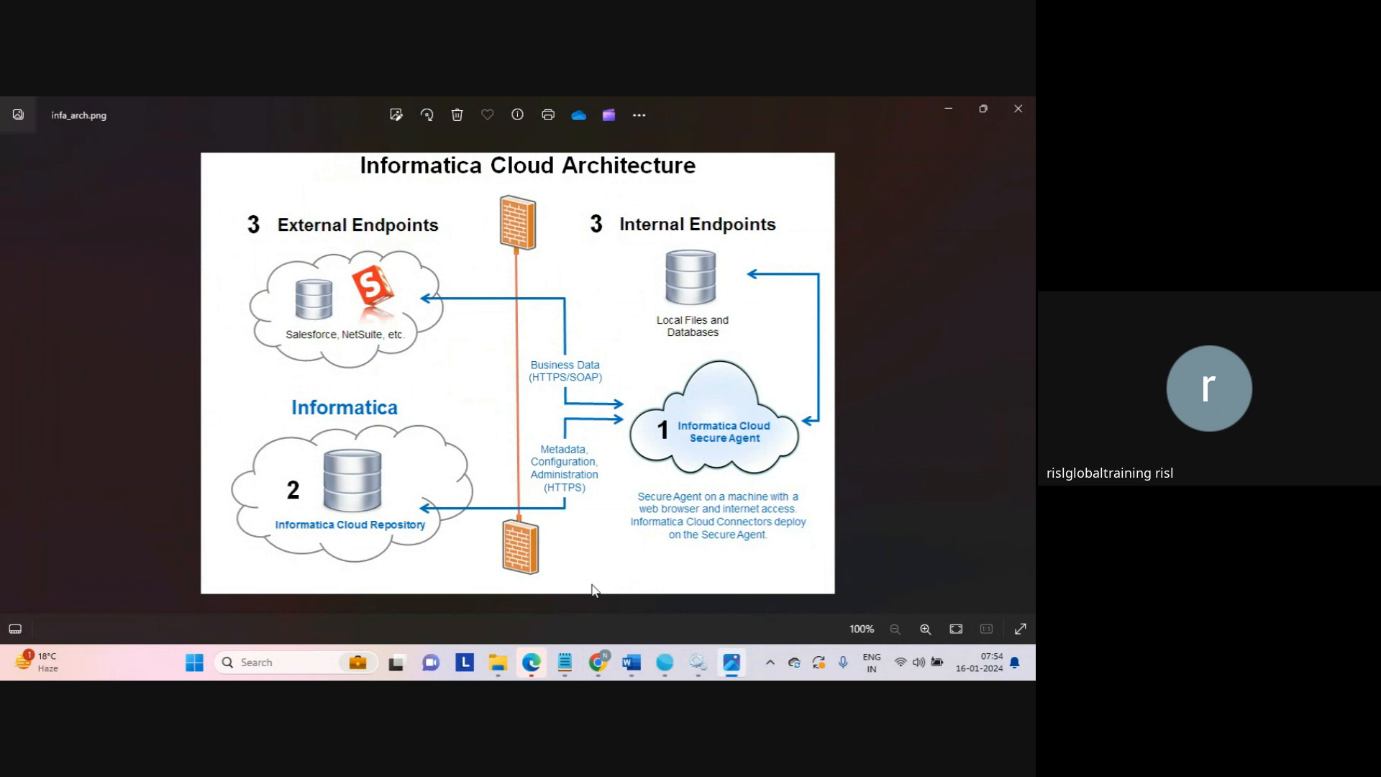
Back in Informatica, save the dev project so All Projects totals 2
mouse_move(727, 653)
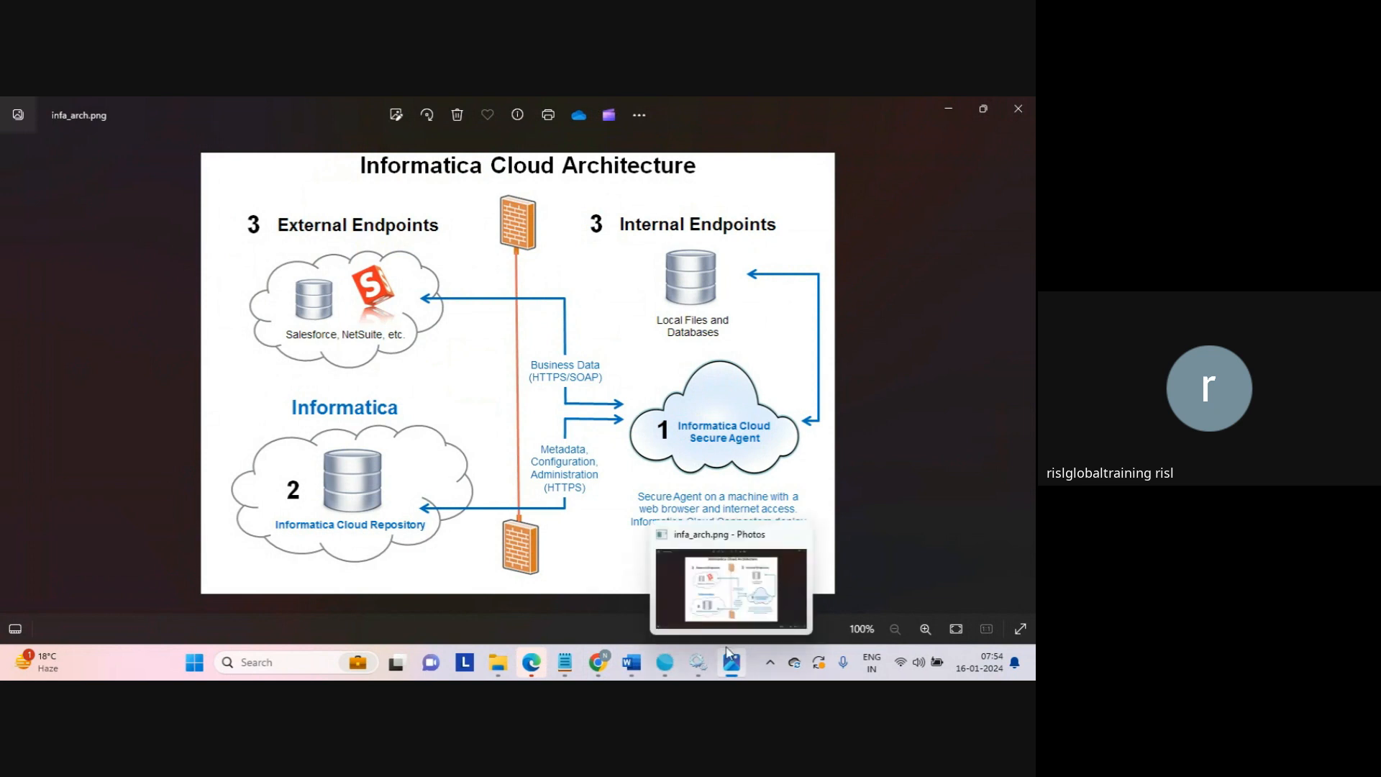
click(726, 650)
click(704, 508)
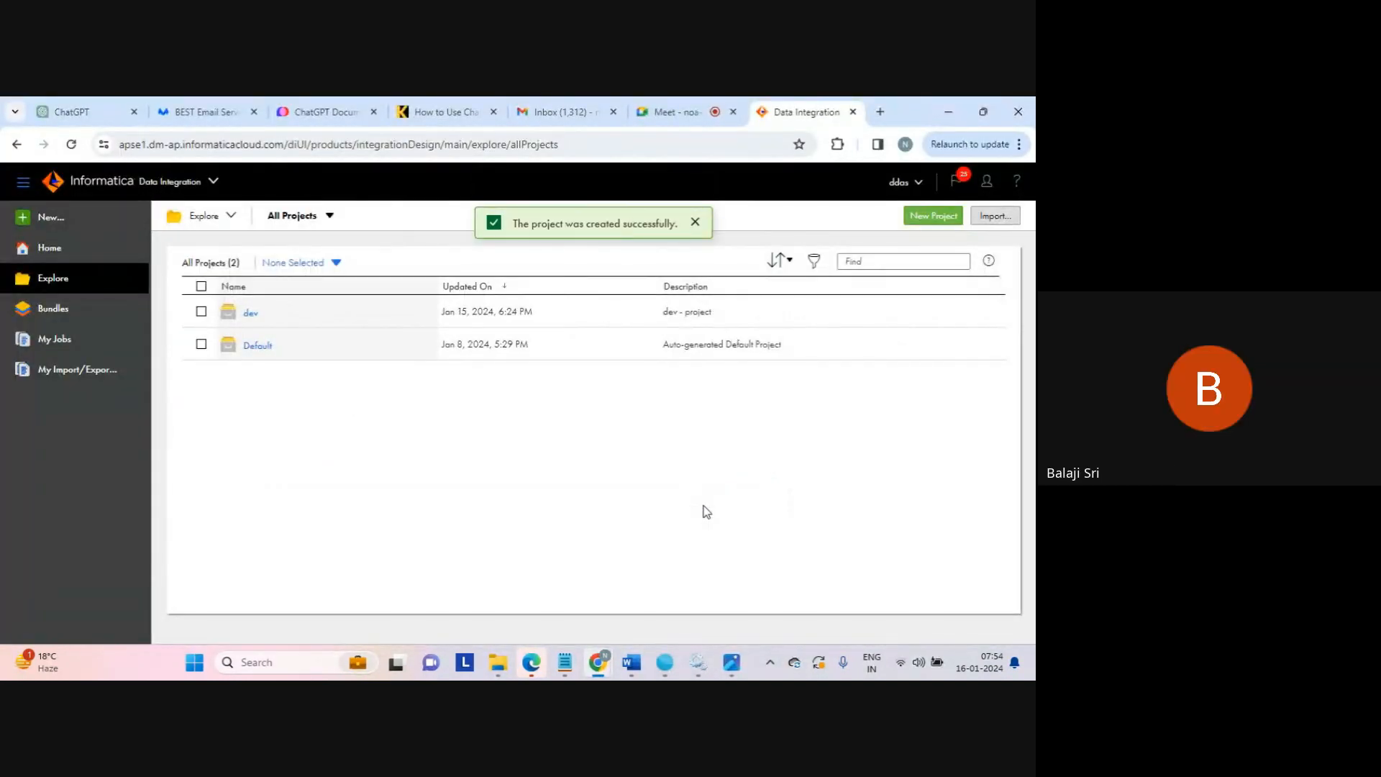
Raise the volume and show My Services with Data Integration, Administrator and Monitor
key(XF86AudioRaiseVolume)
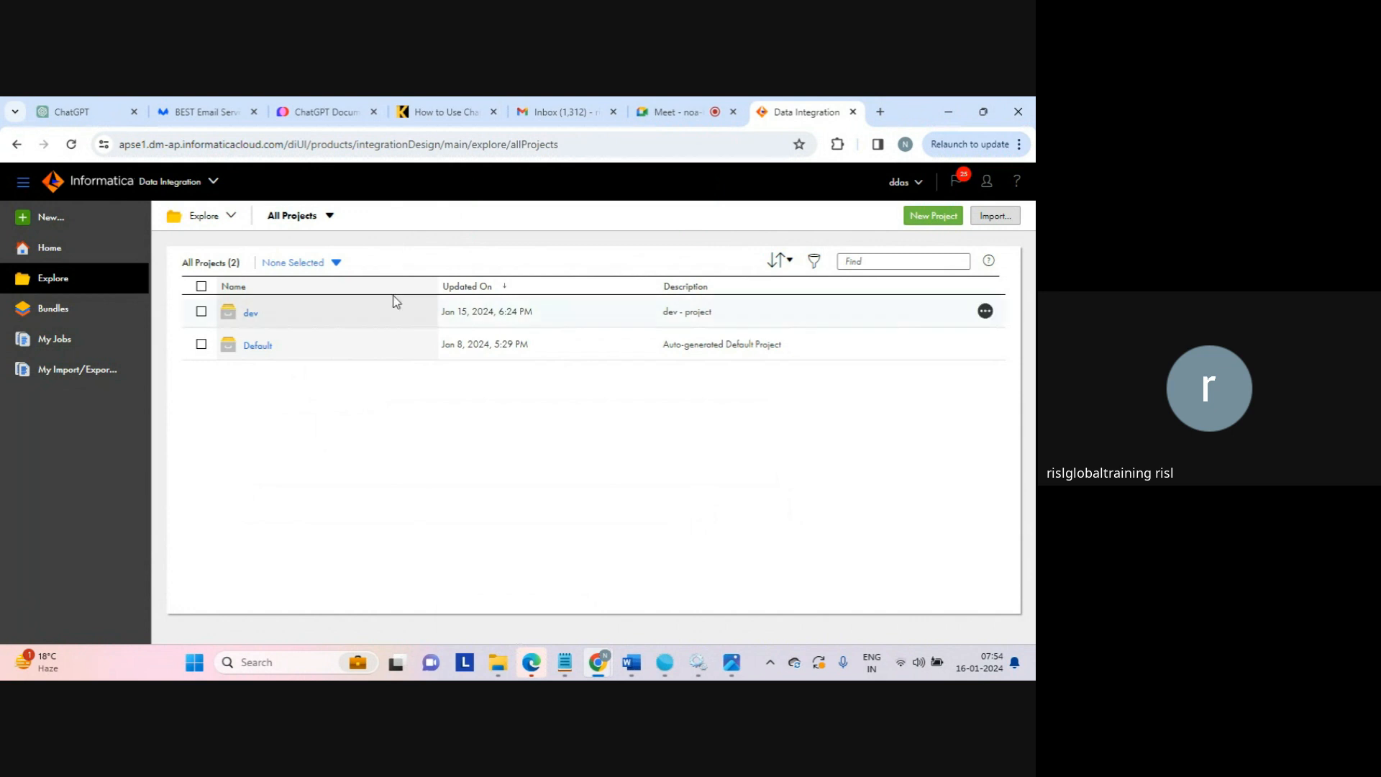
click(217, 183)
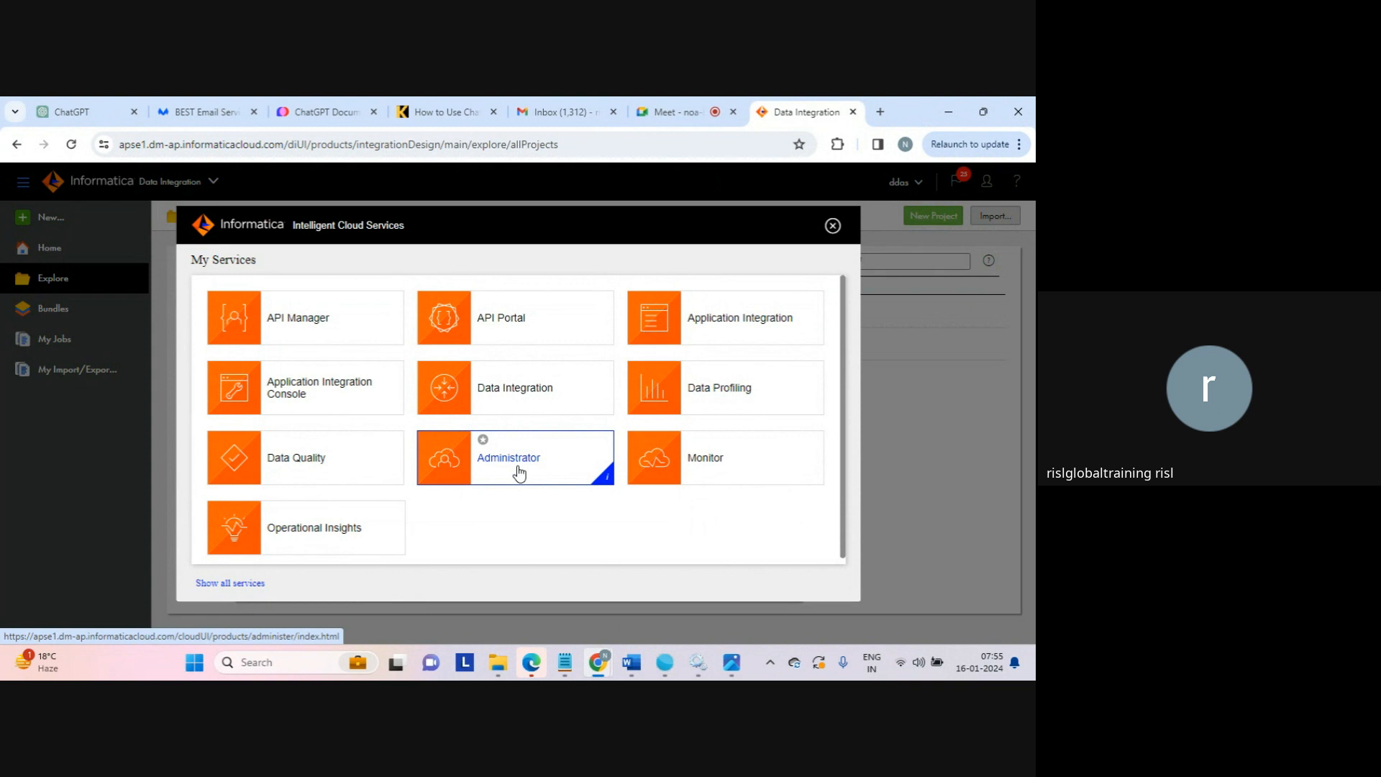
Close, reopen and close My Services again, then switch to the Google Meet call tab
click(833, 226)
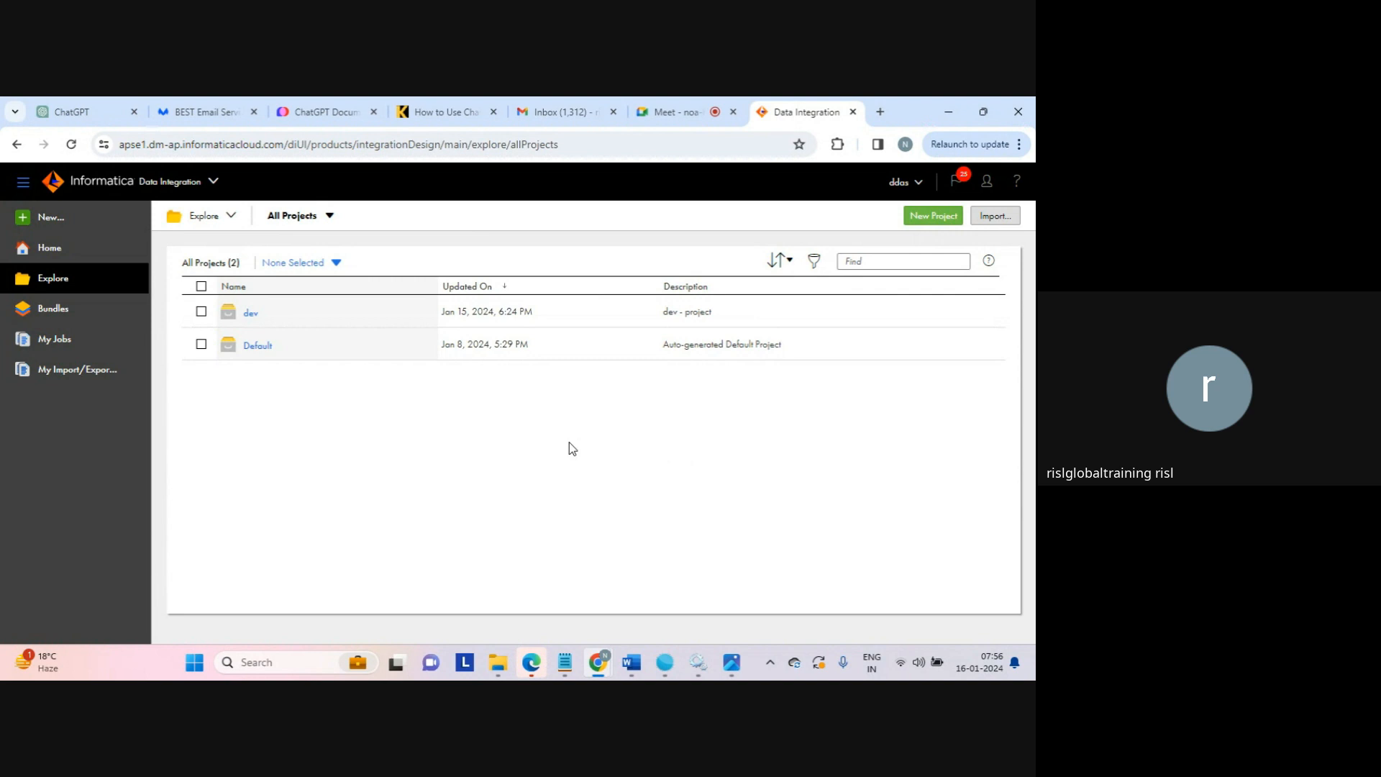
click(214, 183)
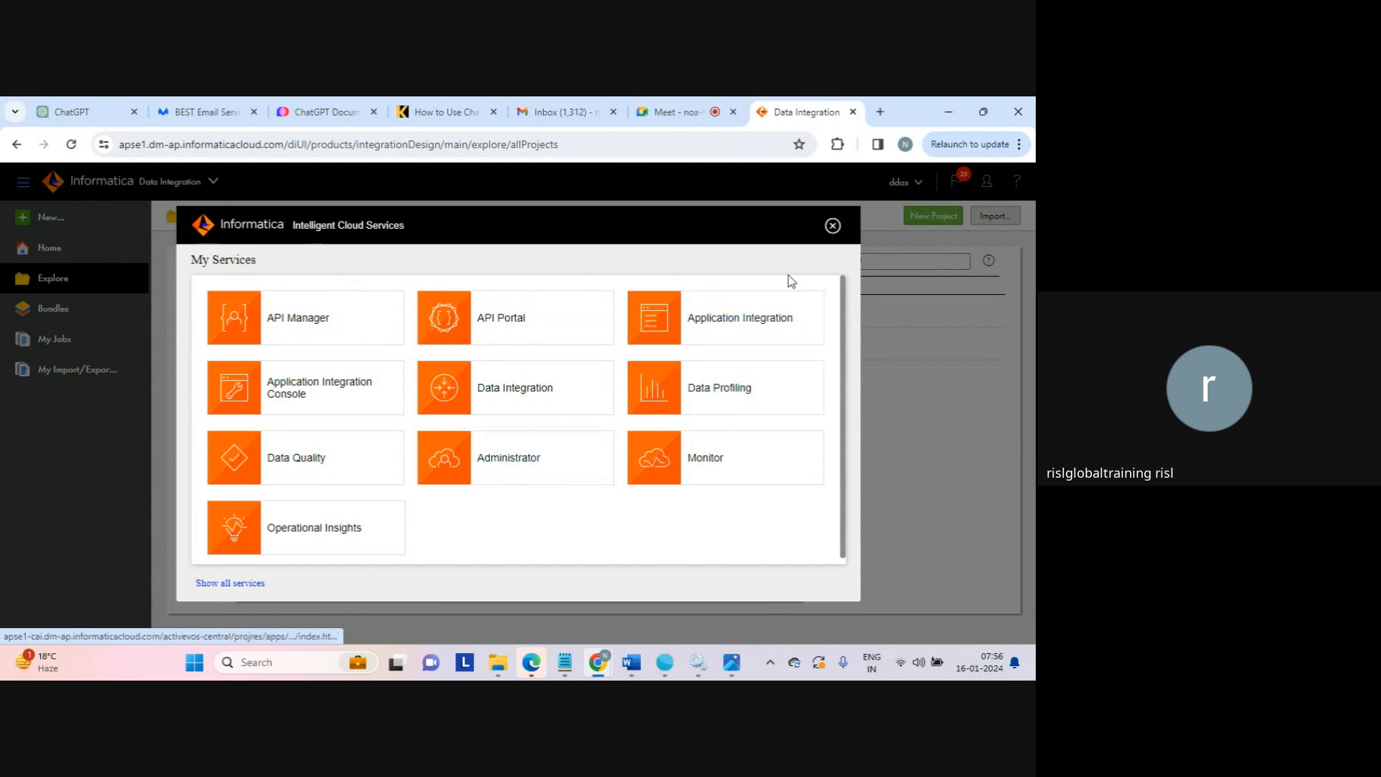
click(833, 226)
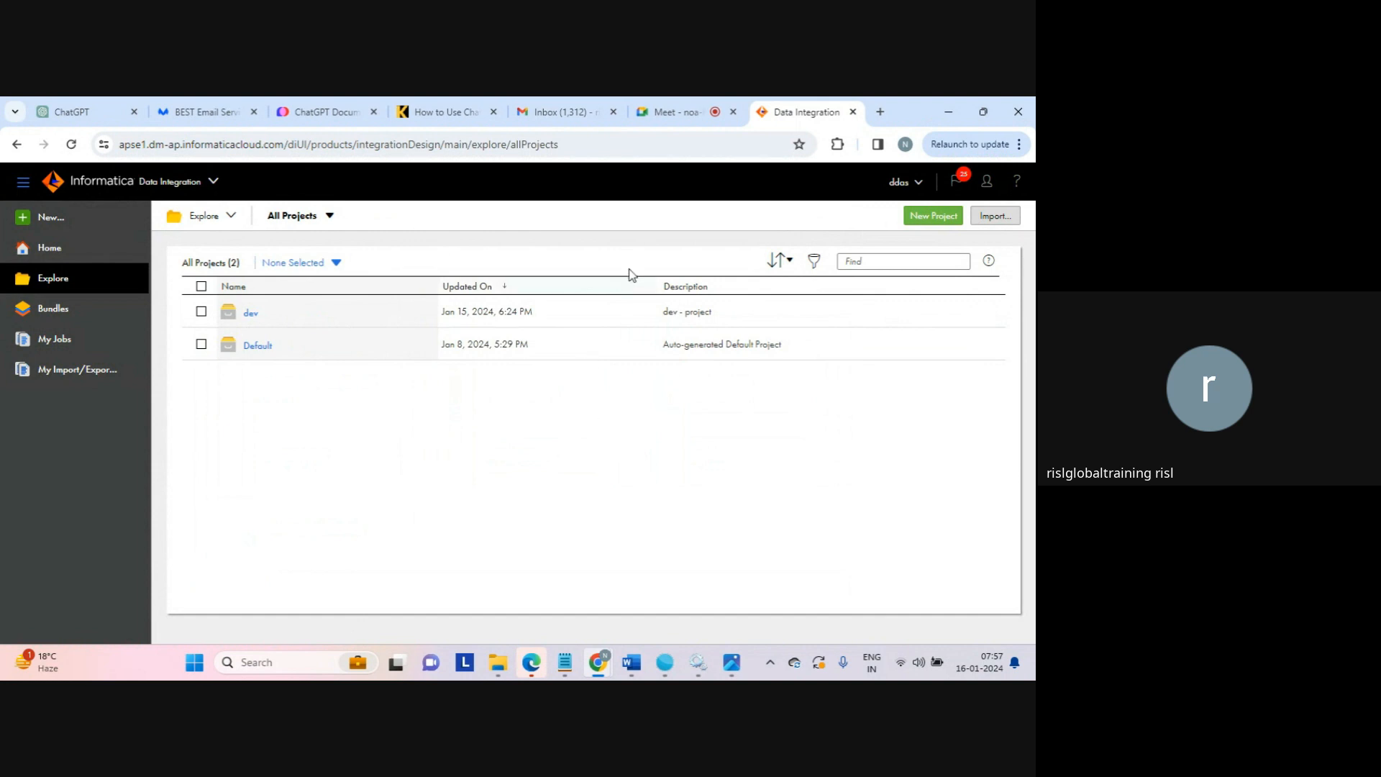
click(669, 117)
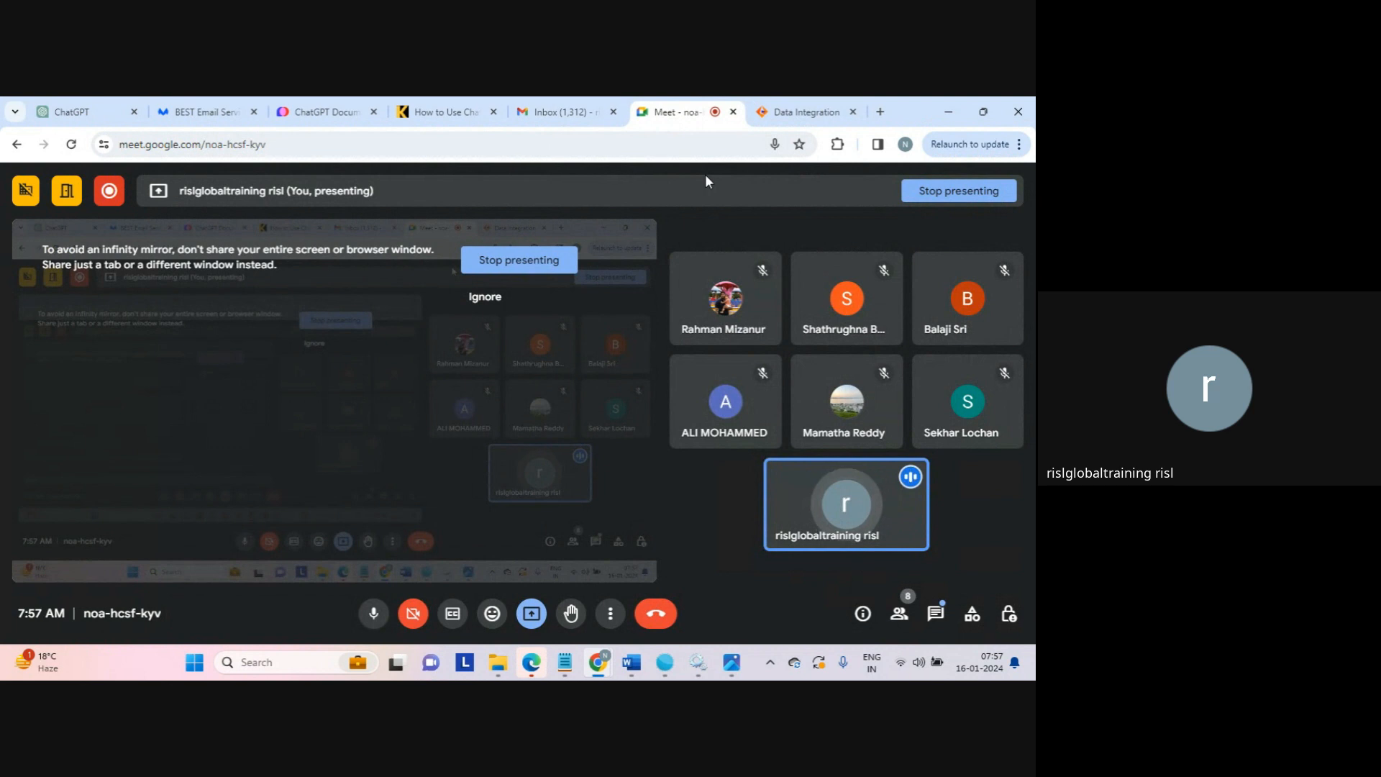
mouse_move(840, 330)
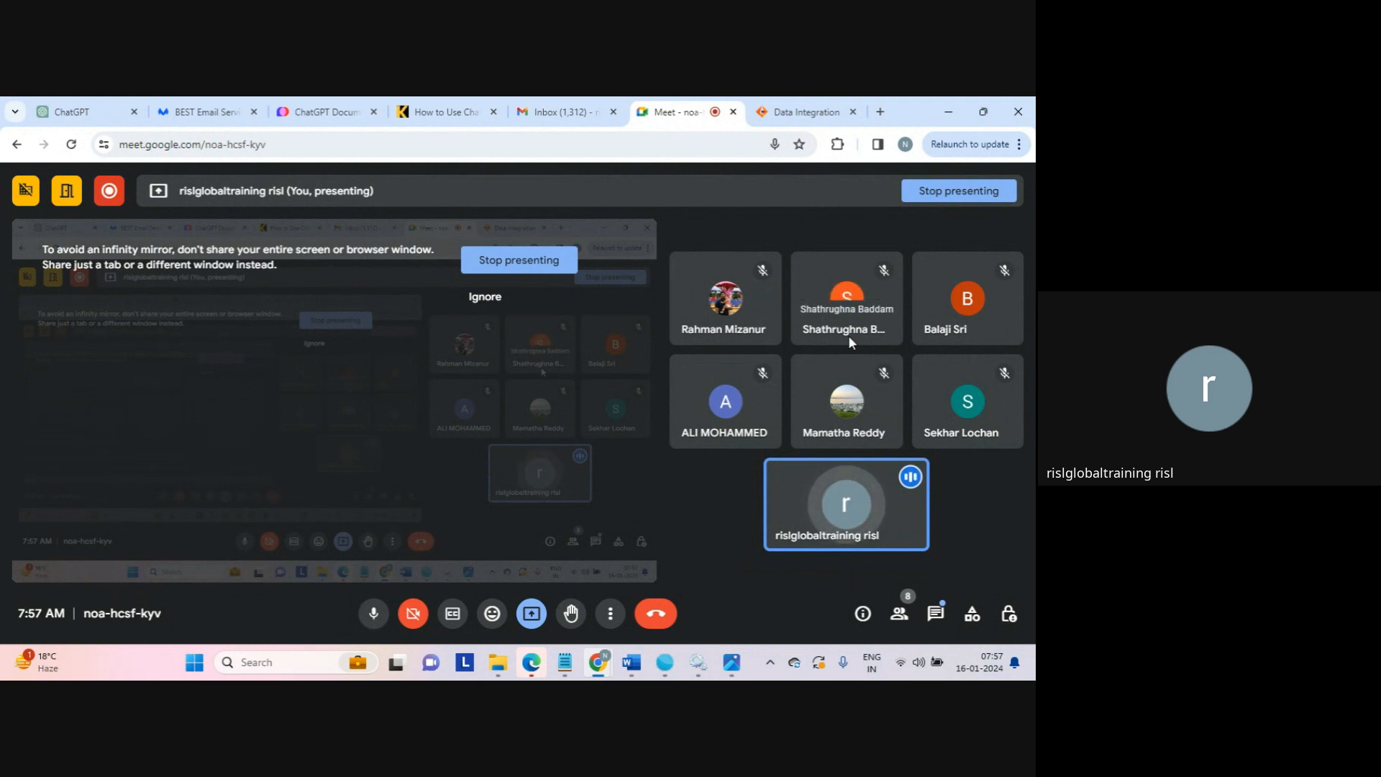
mouse_move(770, 430)
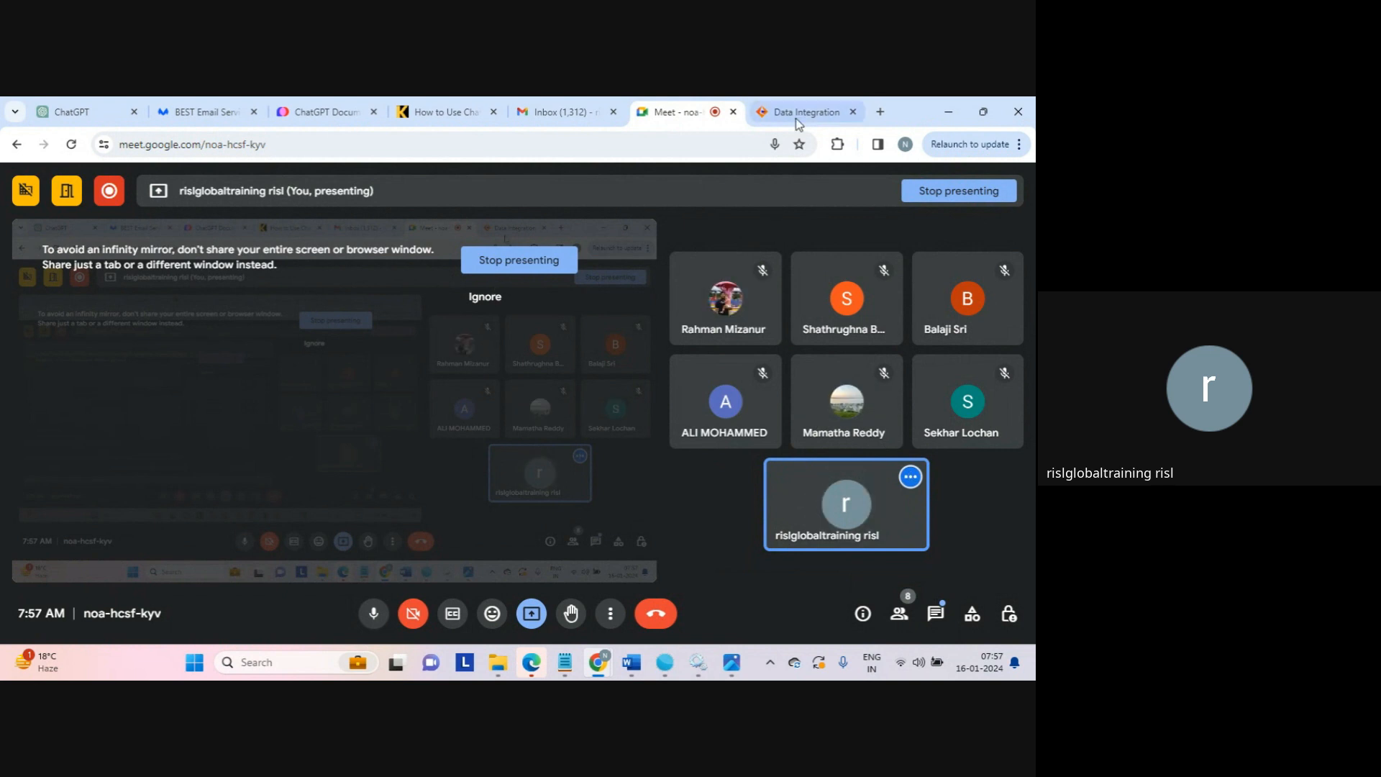
mouse_move(811, 121)
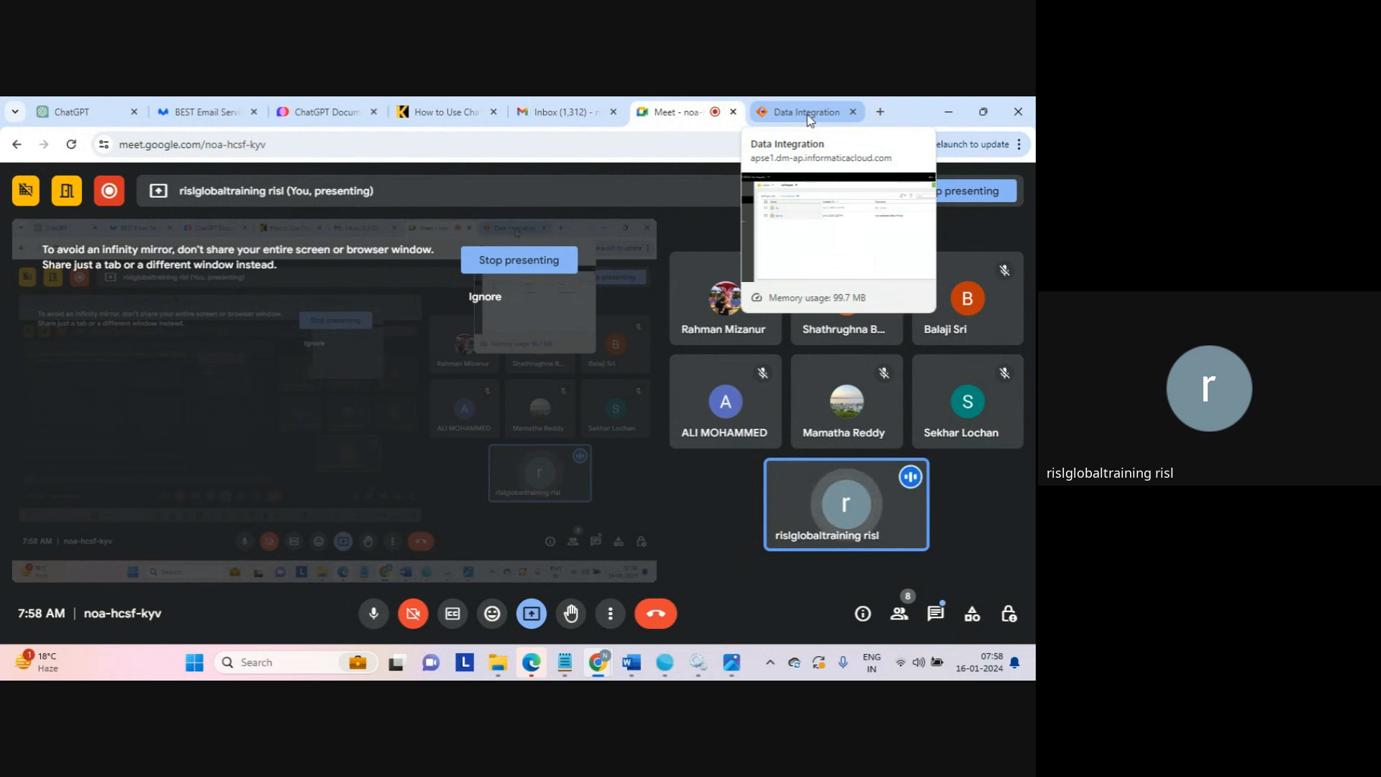
Return to Data Integration and open the empty dev project to add a folder
click(799, 120)
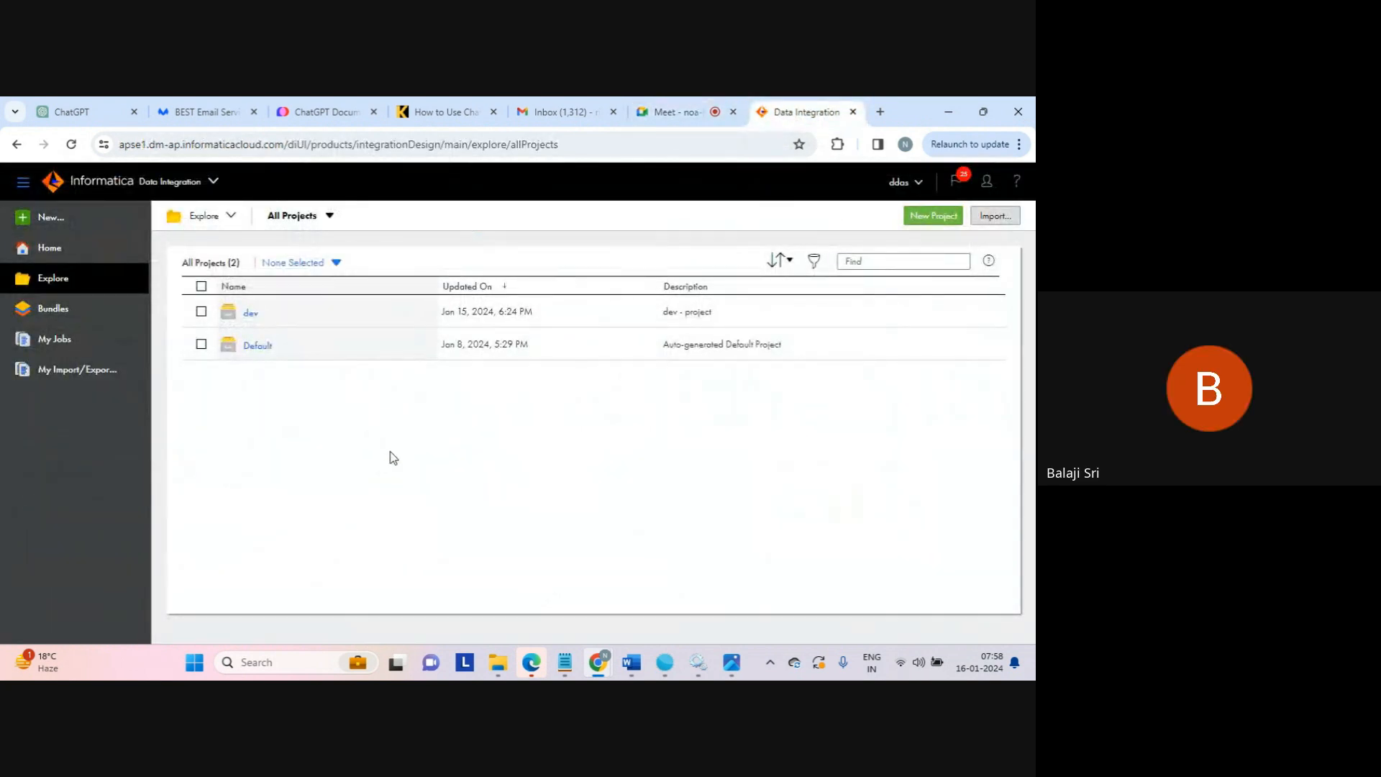
click(250, 315)
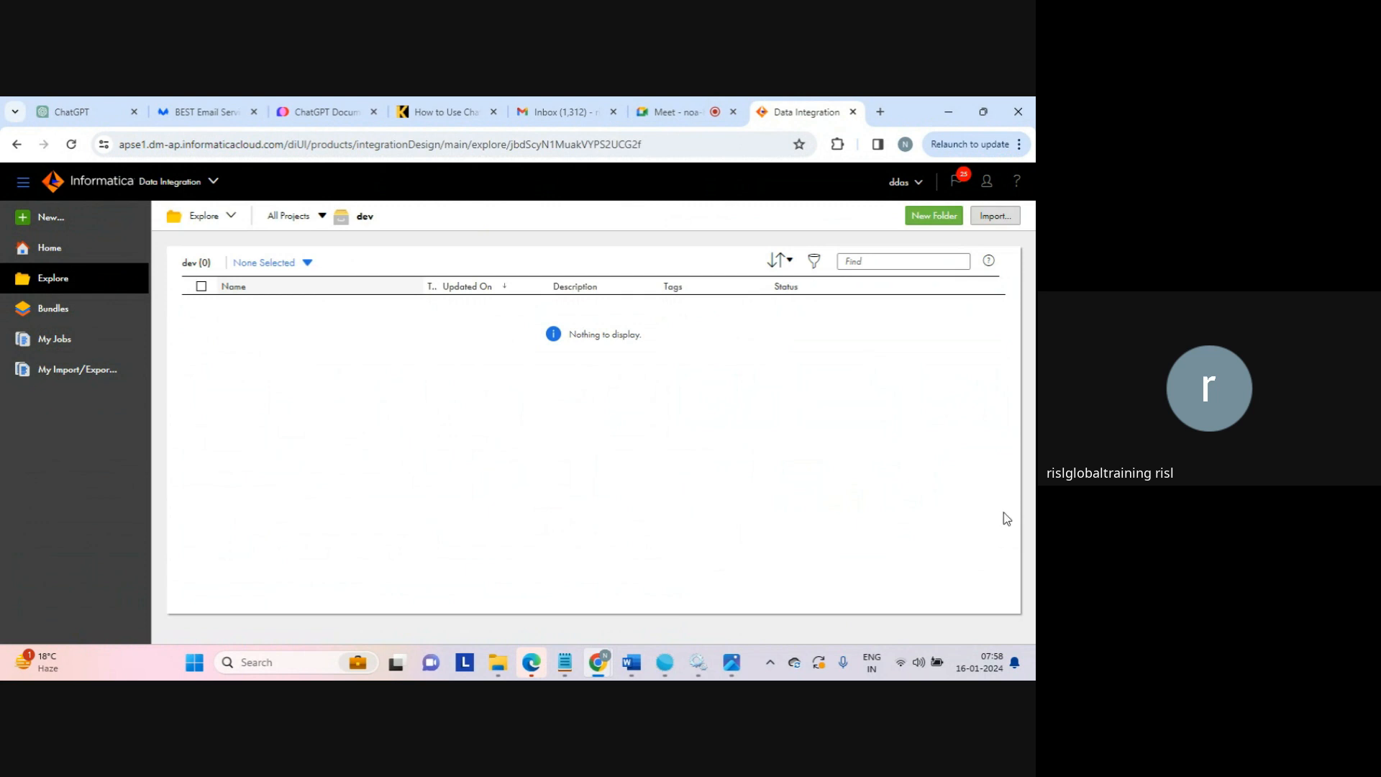
click(935, 216)
Save a folder named extract with description 'extract - folder' inside dev
click(370, 372)
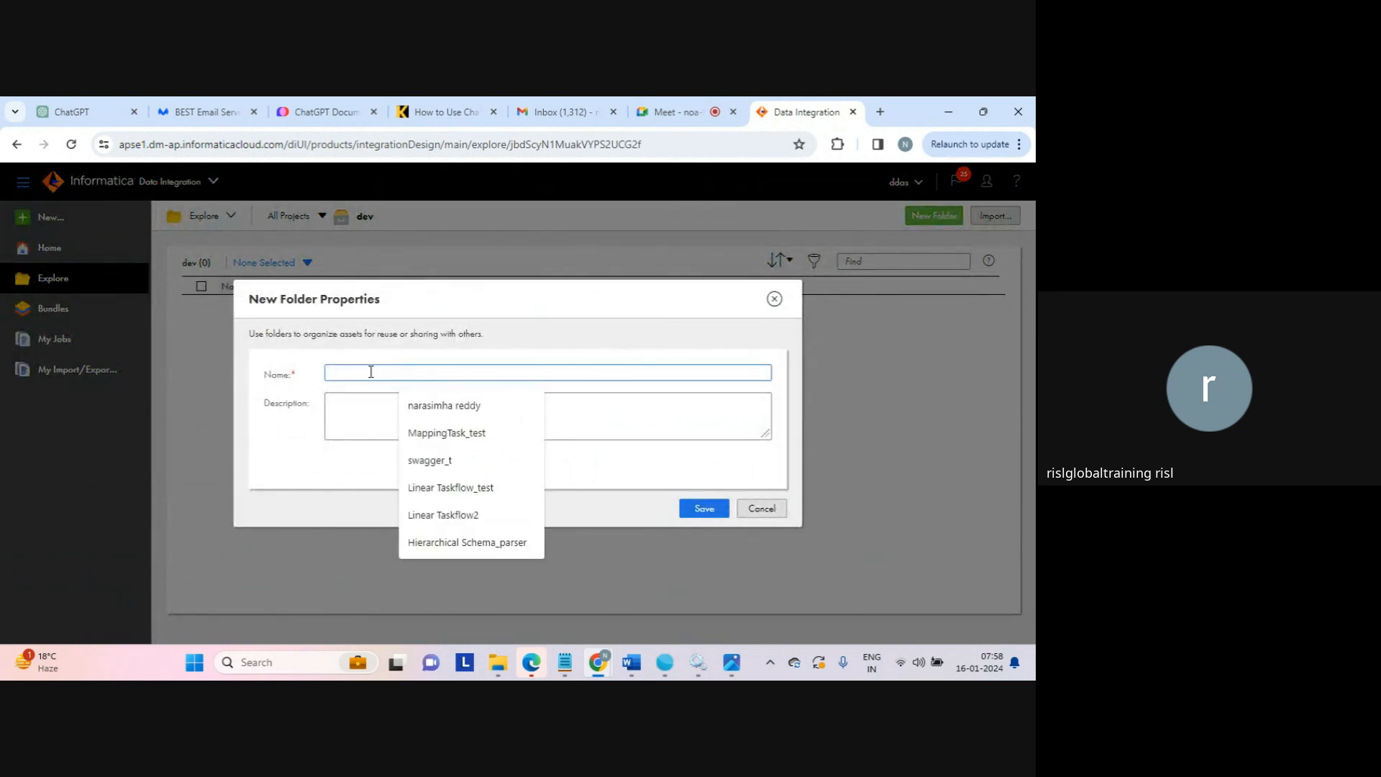
text(extract)
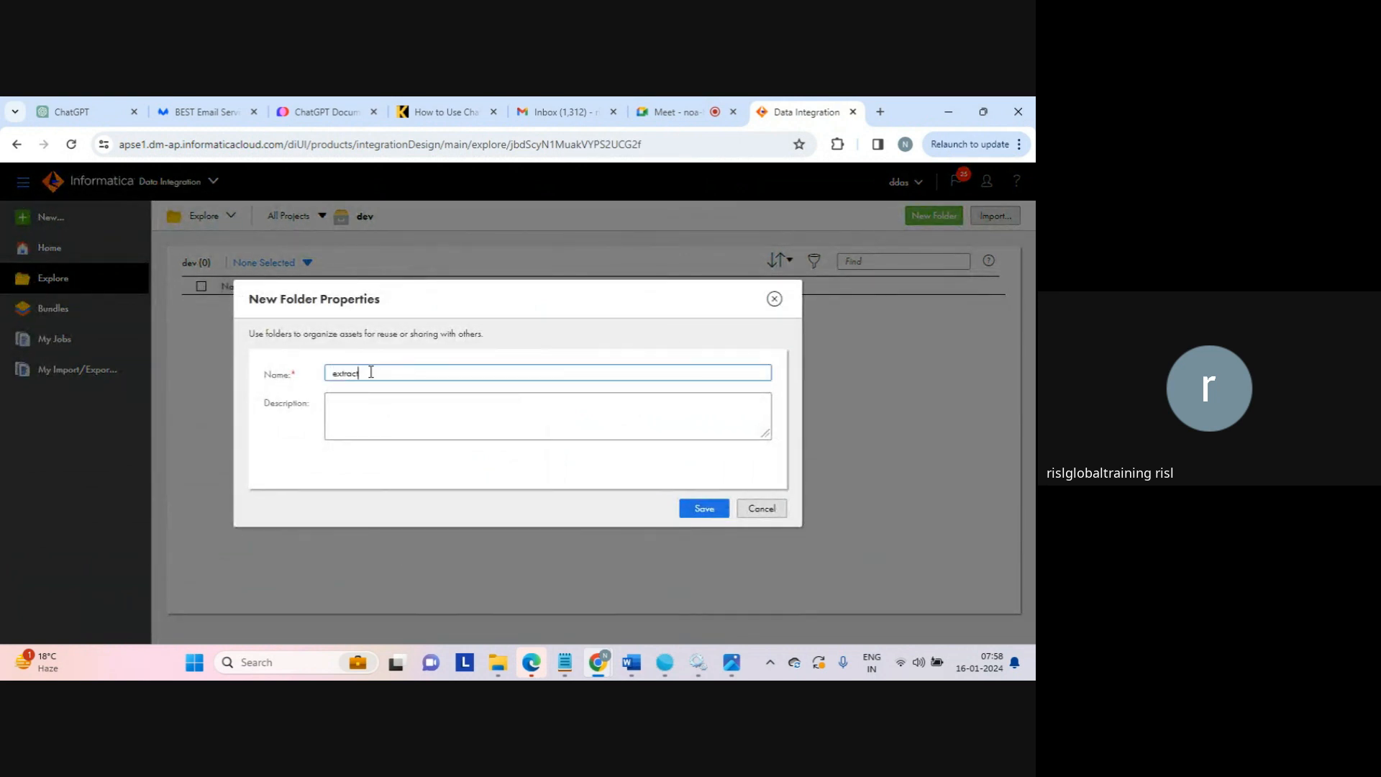
click(356, 416)
text(extract)
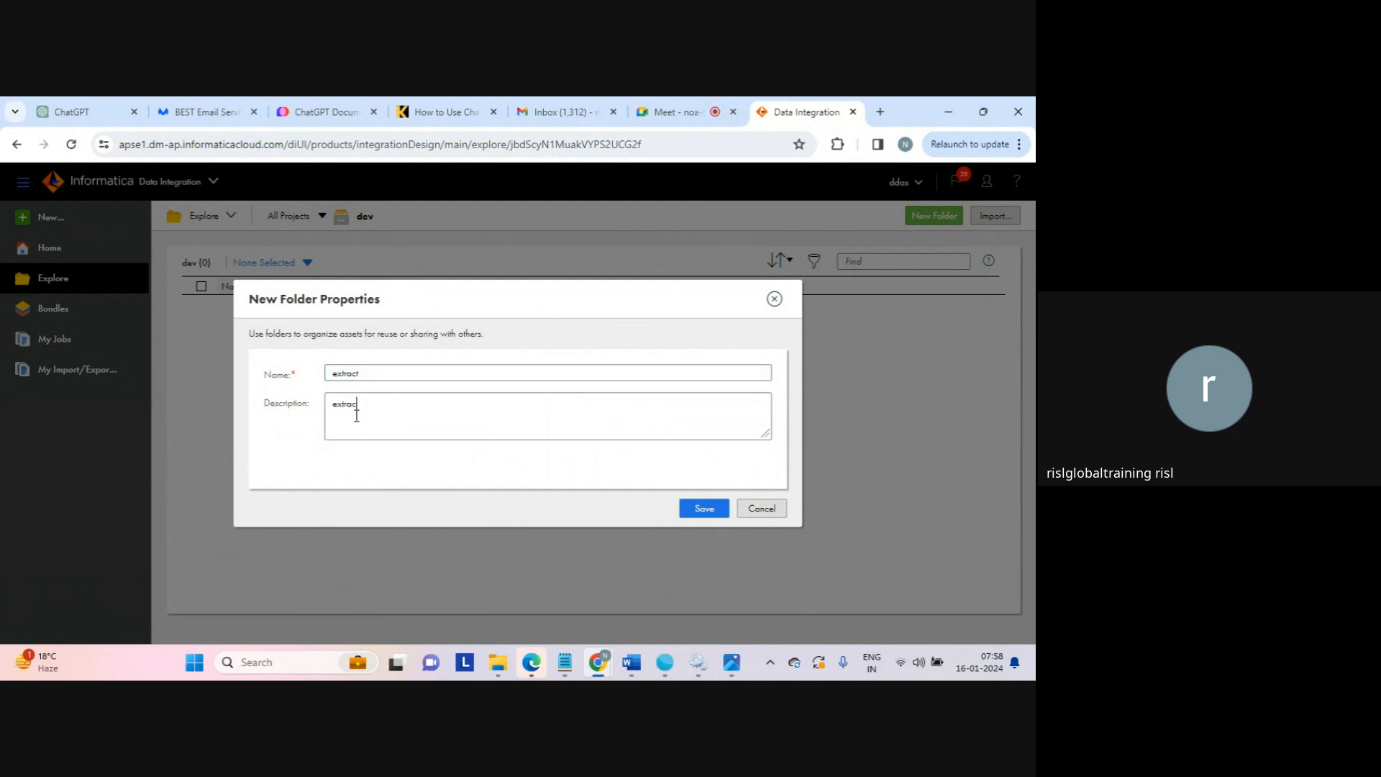
text( - folder)
click(702, 511)
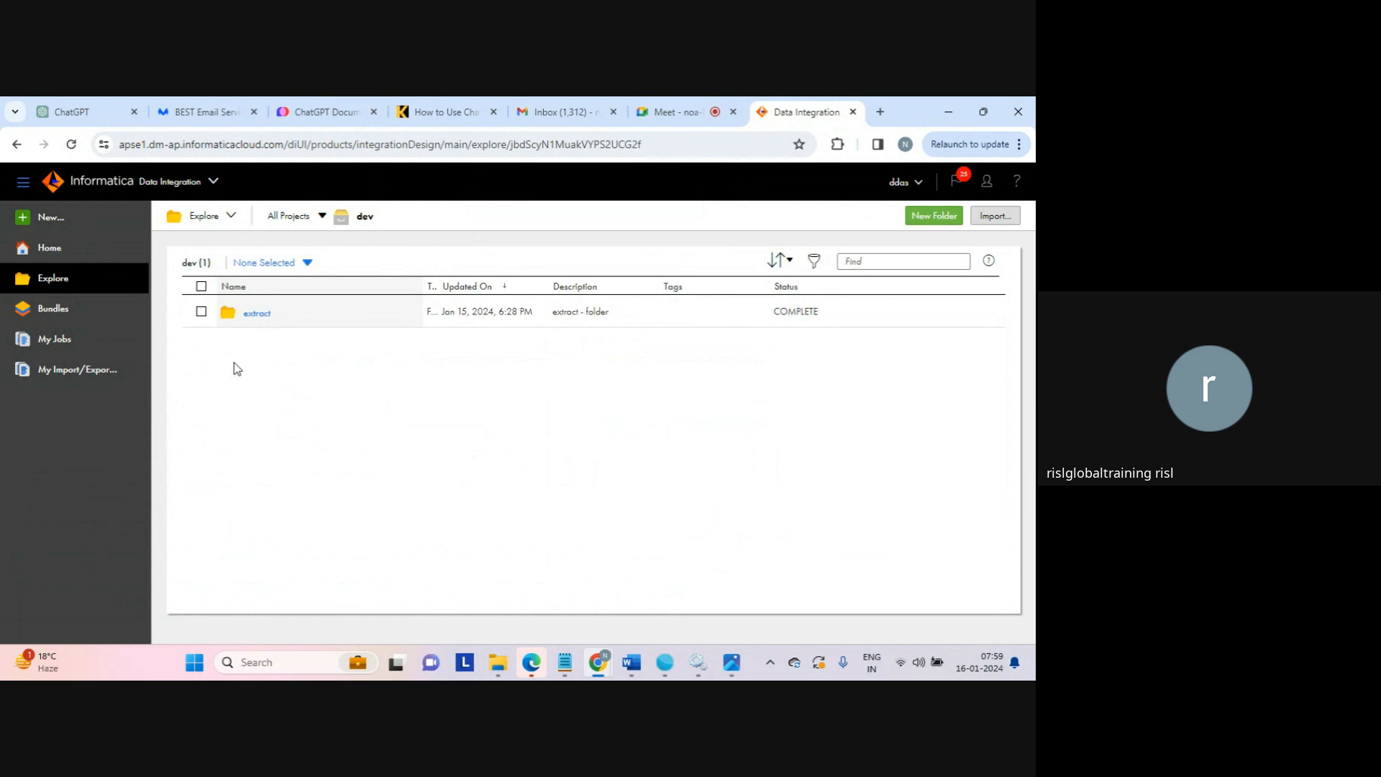
Create a Mapping from the Mappings category, opening Mapping2 with a Source linked to a Target
click(51, 218)
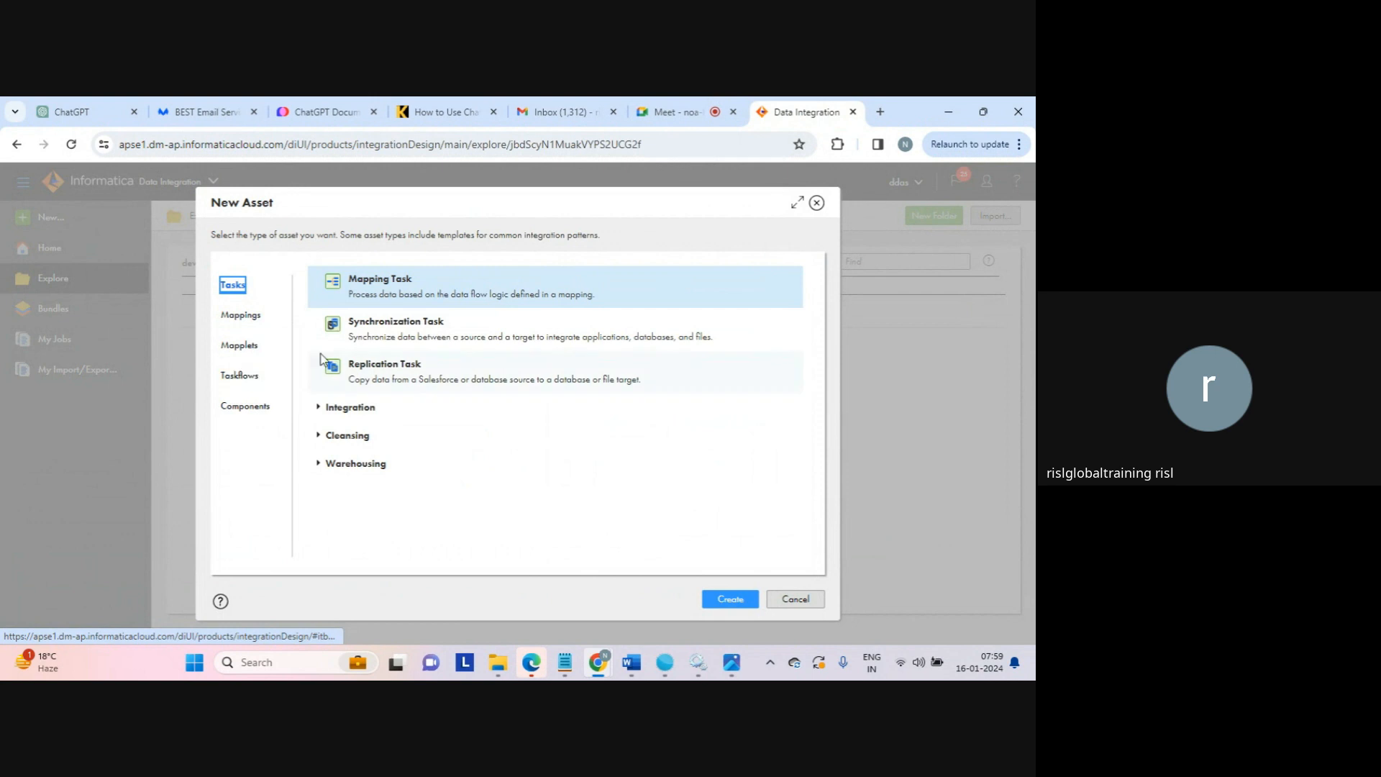
click(244, 315)
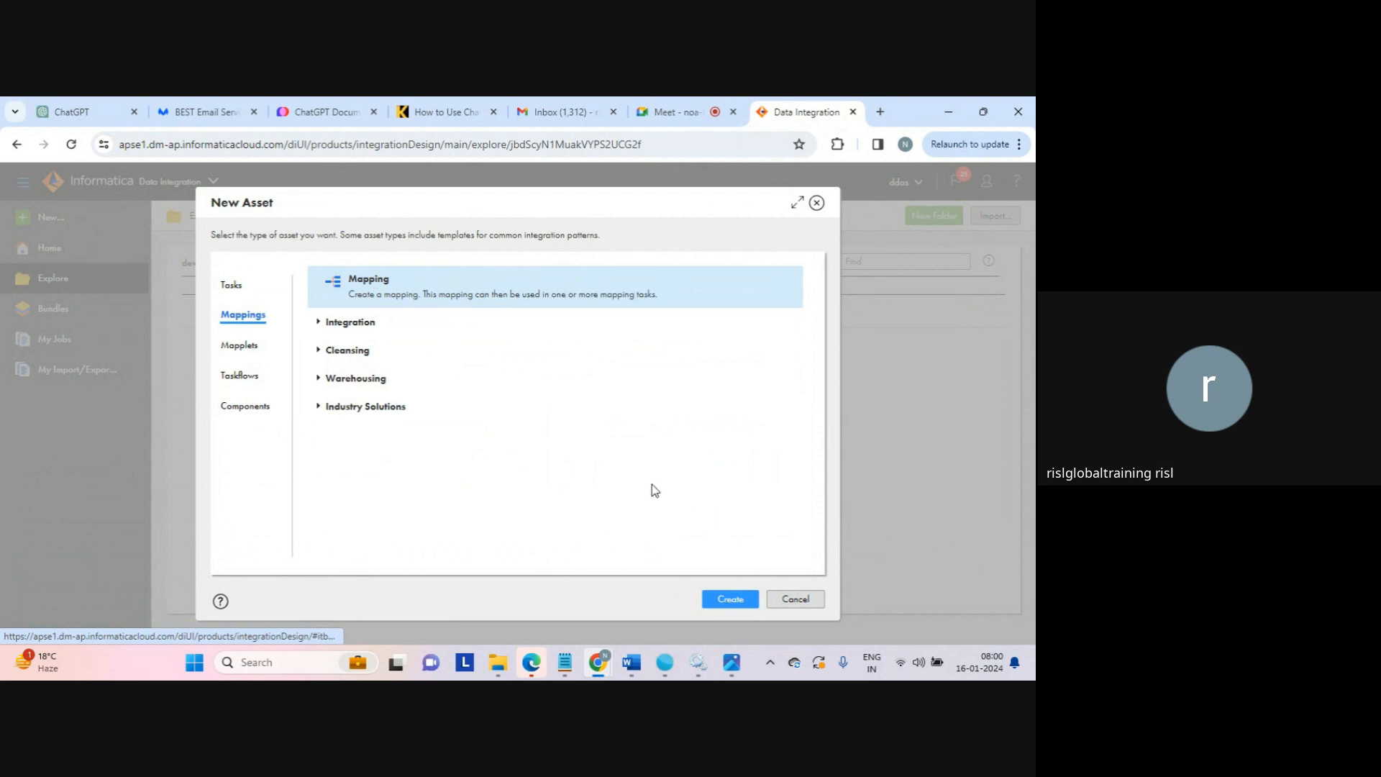
click(729, 602)
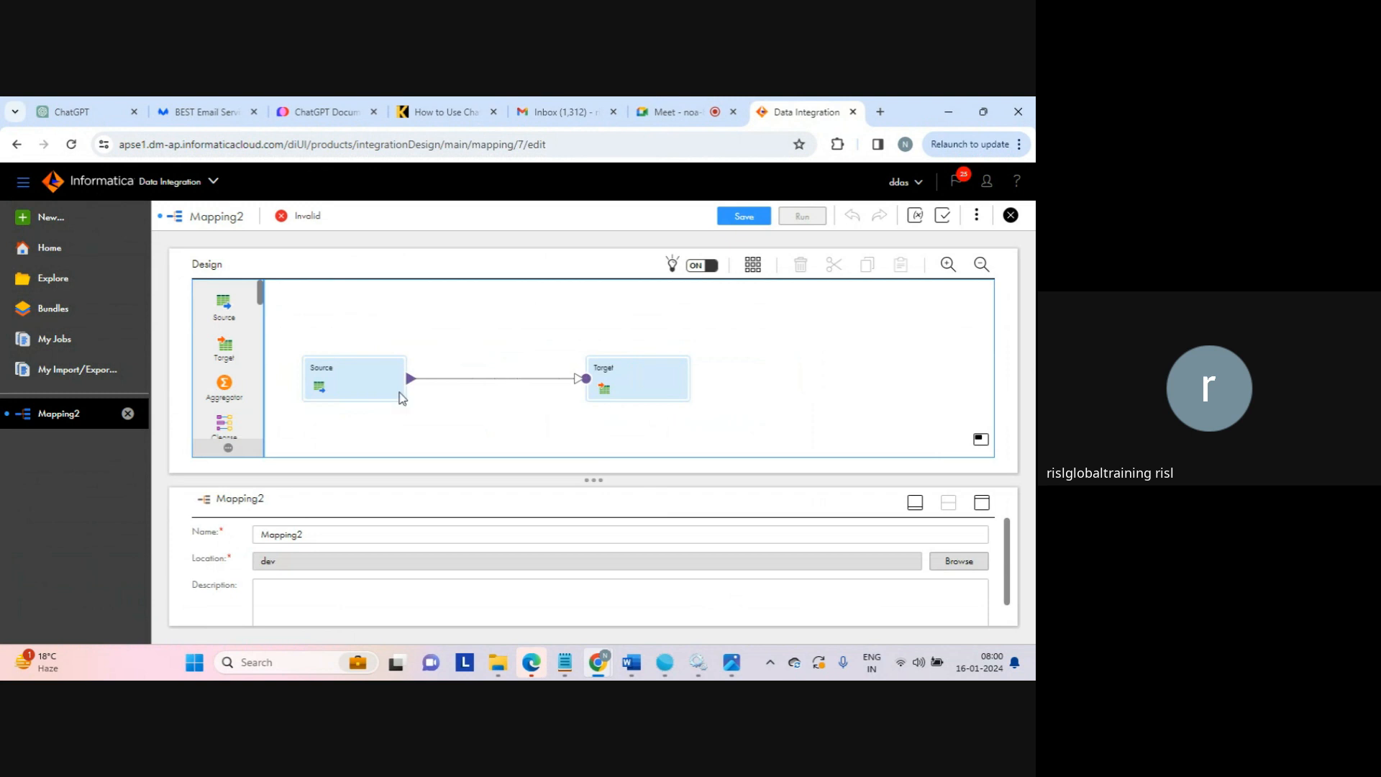
click(513, 377)
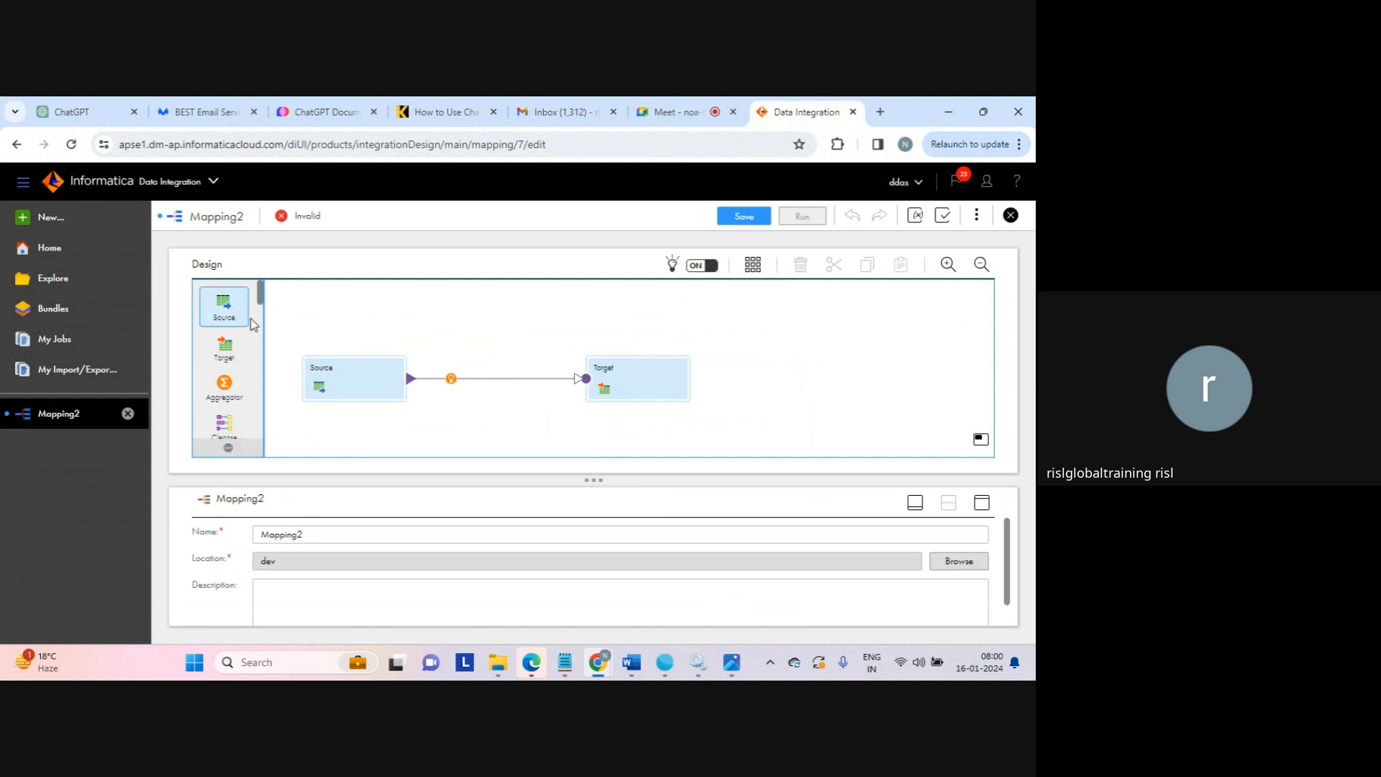
mouse_move(261, 289)
mouse_down()
mouse_move(259, 439)
mouse_move(253, 288)
mouse_up()
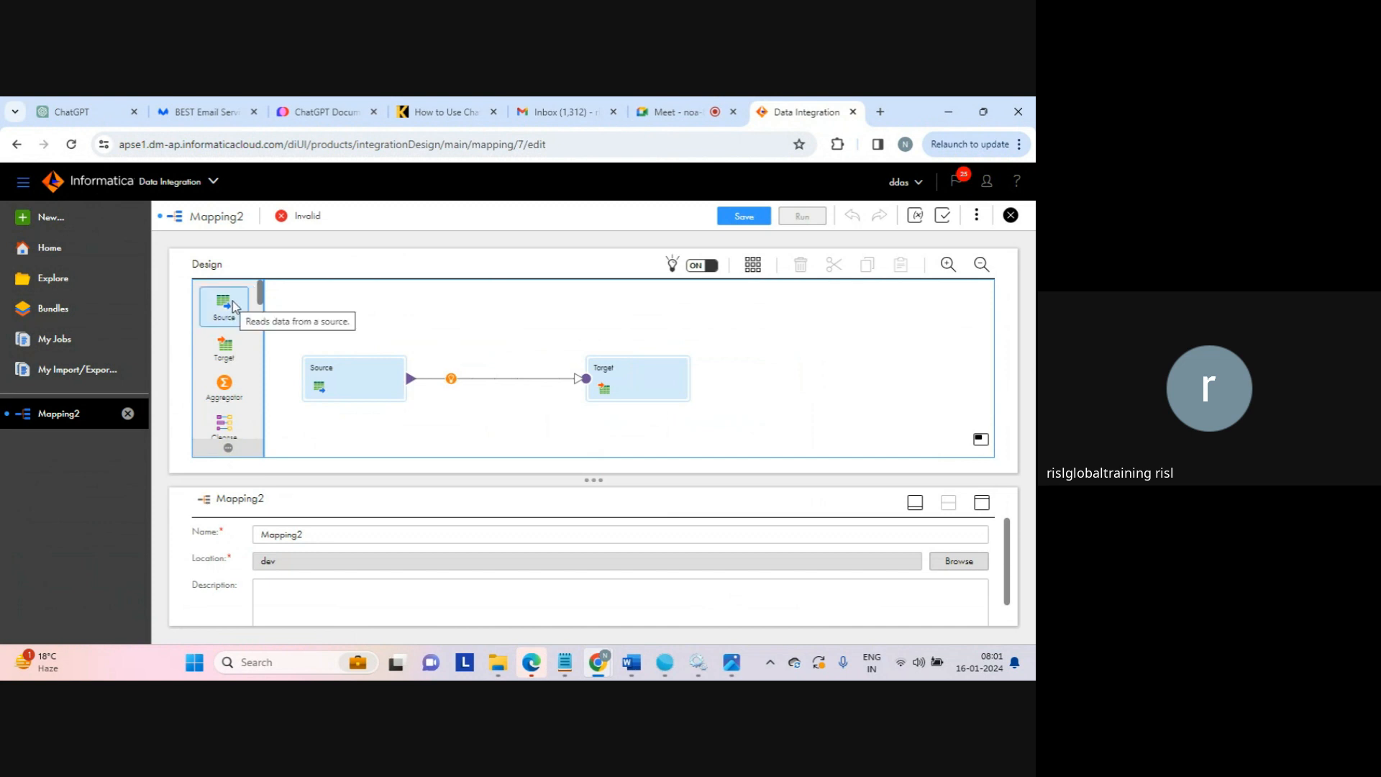
drag(262, 305, 263, 317)
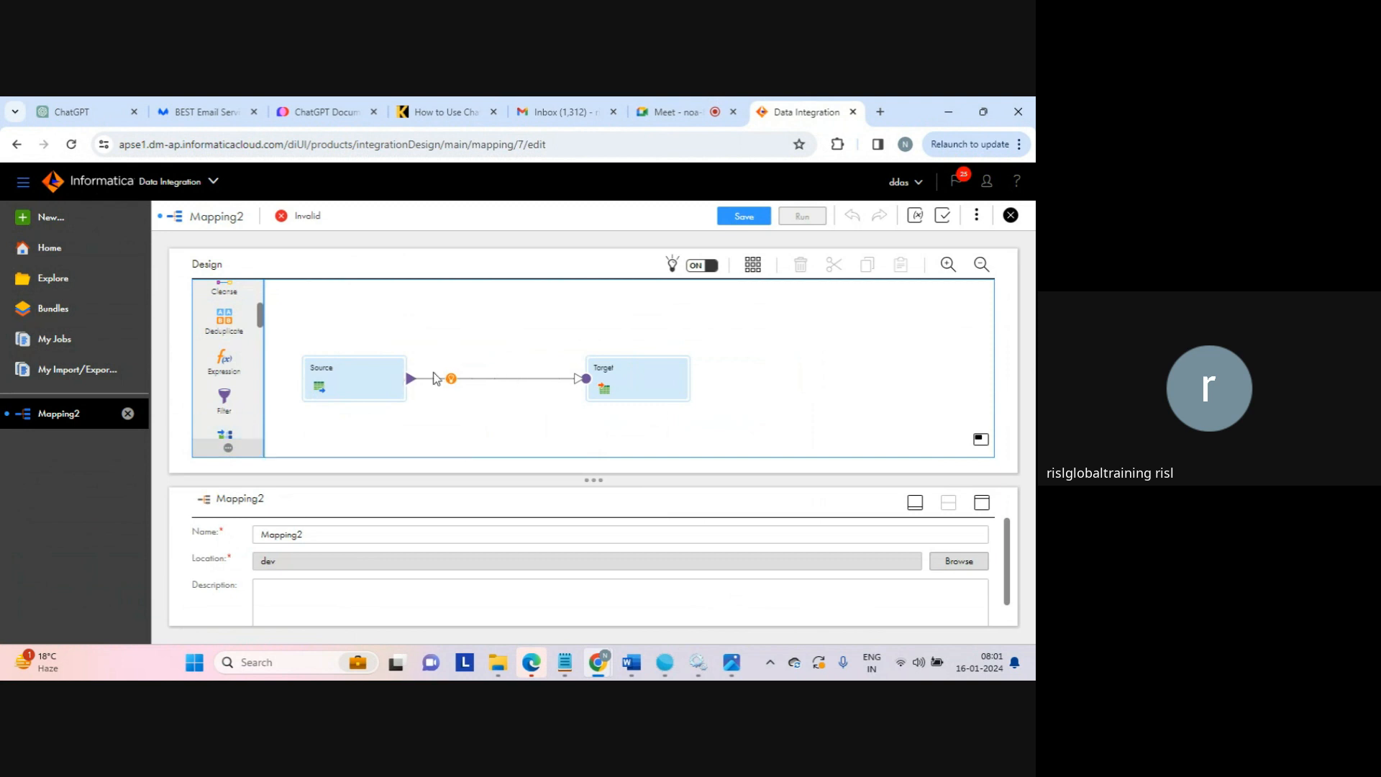
click(467, 379)
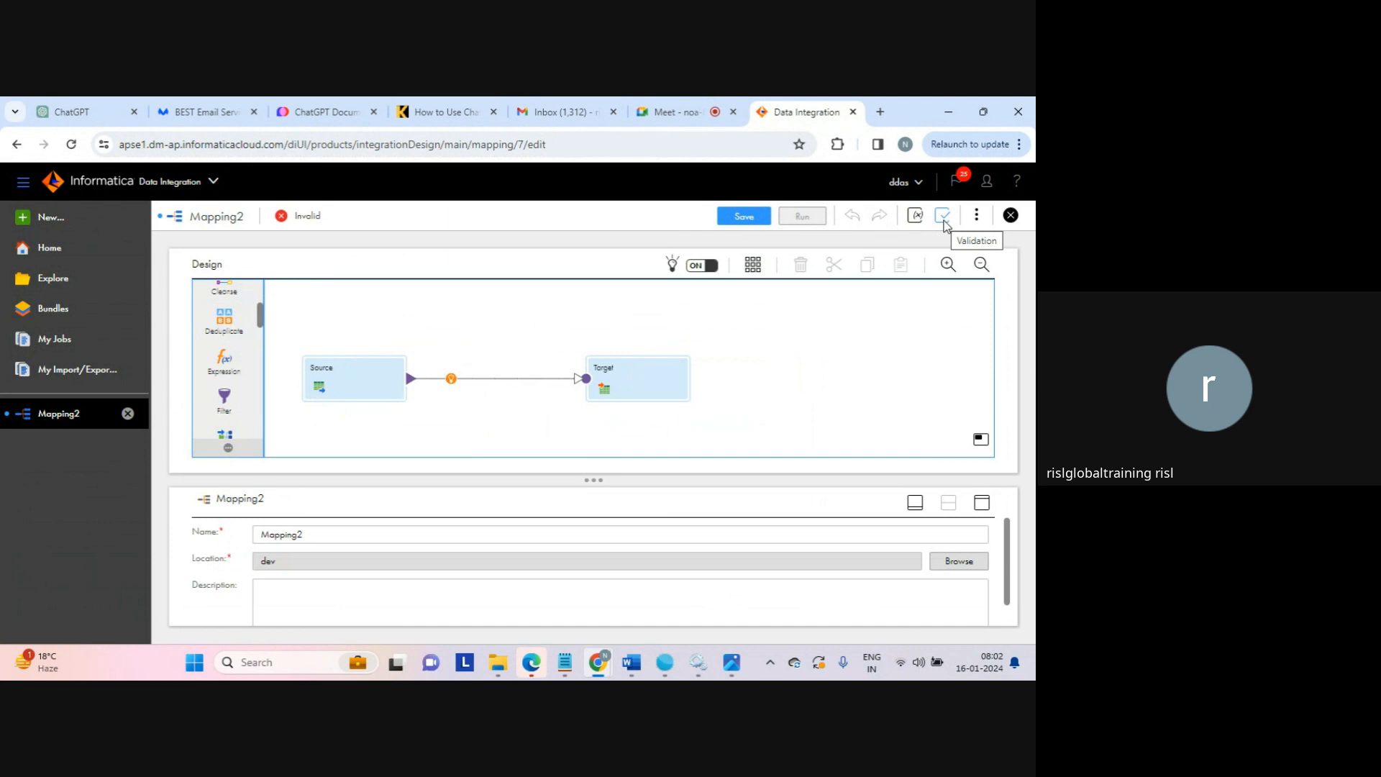
click(981, 224)
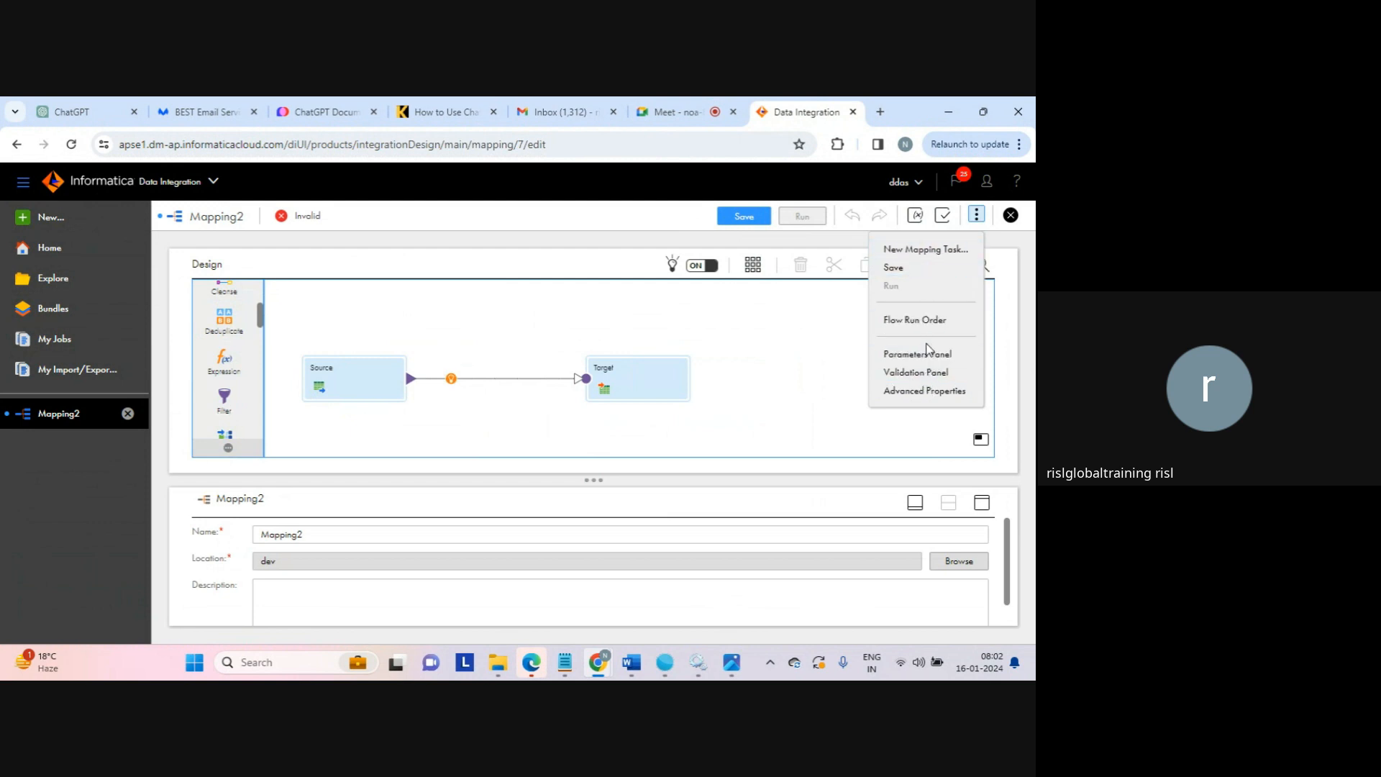
click(797, 343)
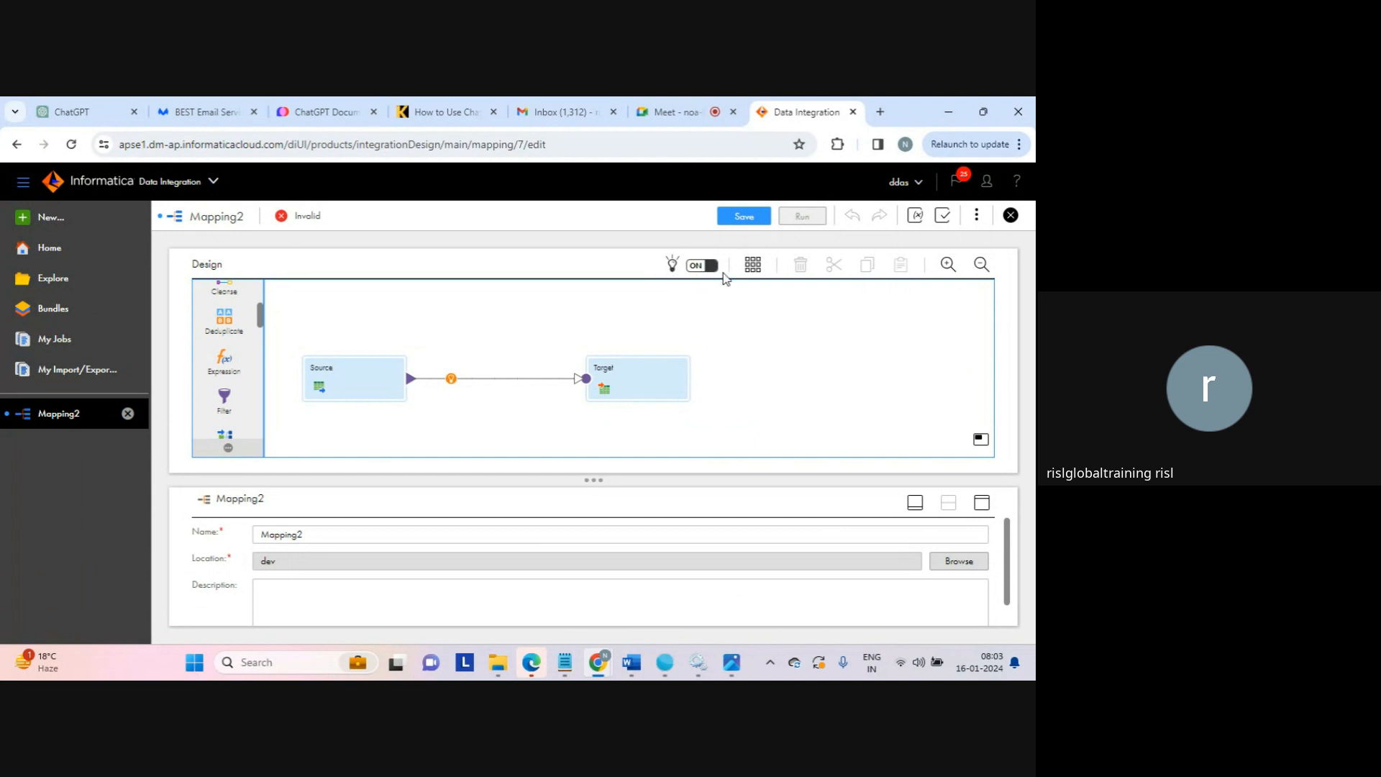
click(451, 379)
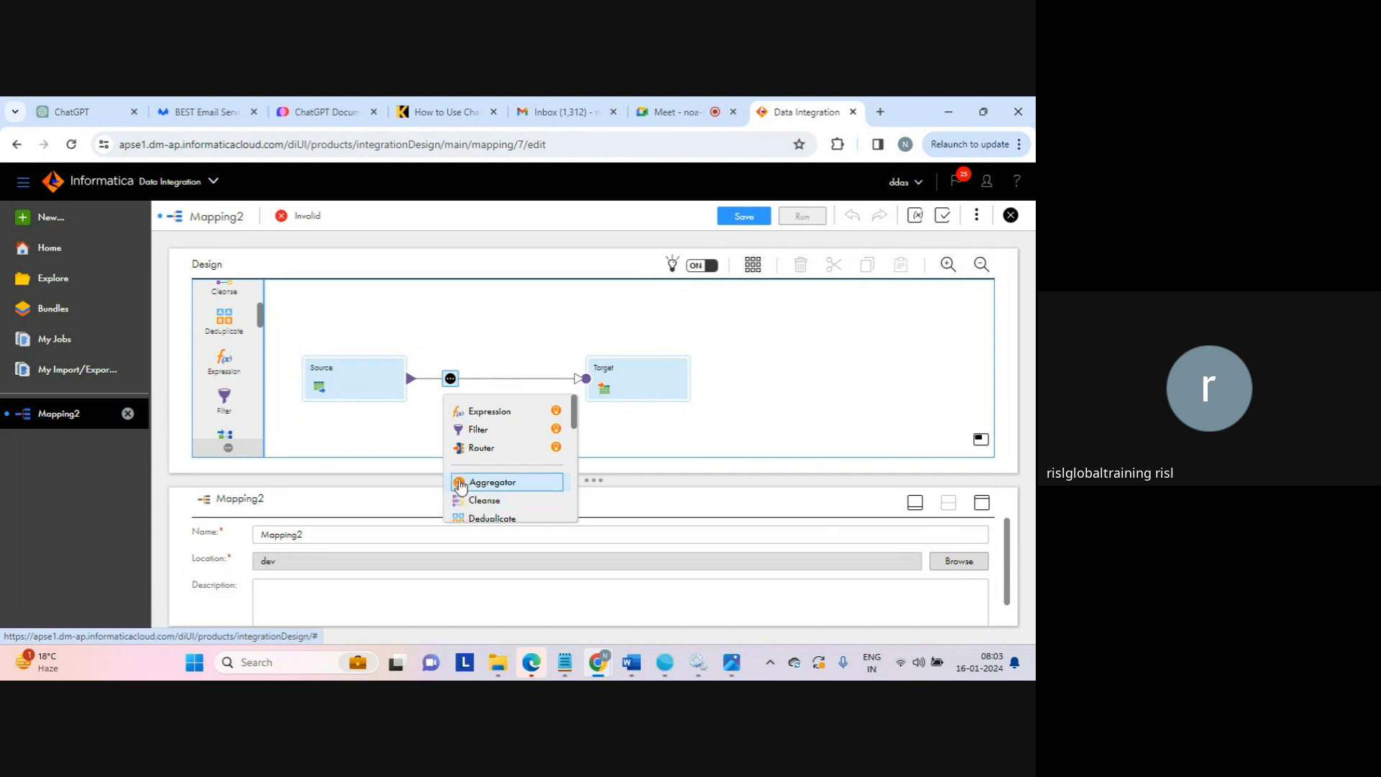
click(405, 432)
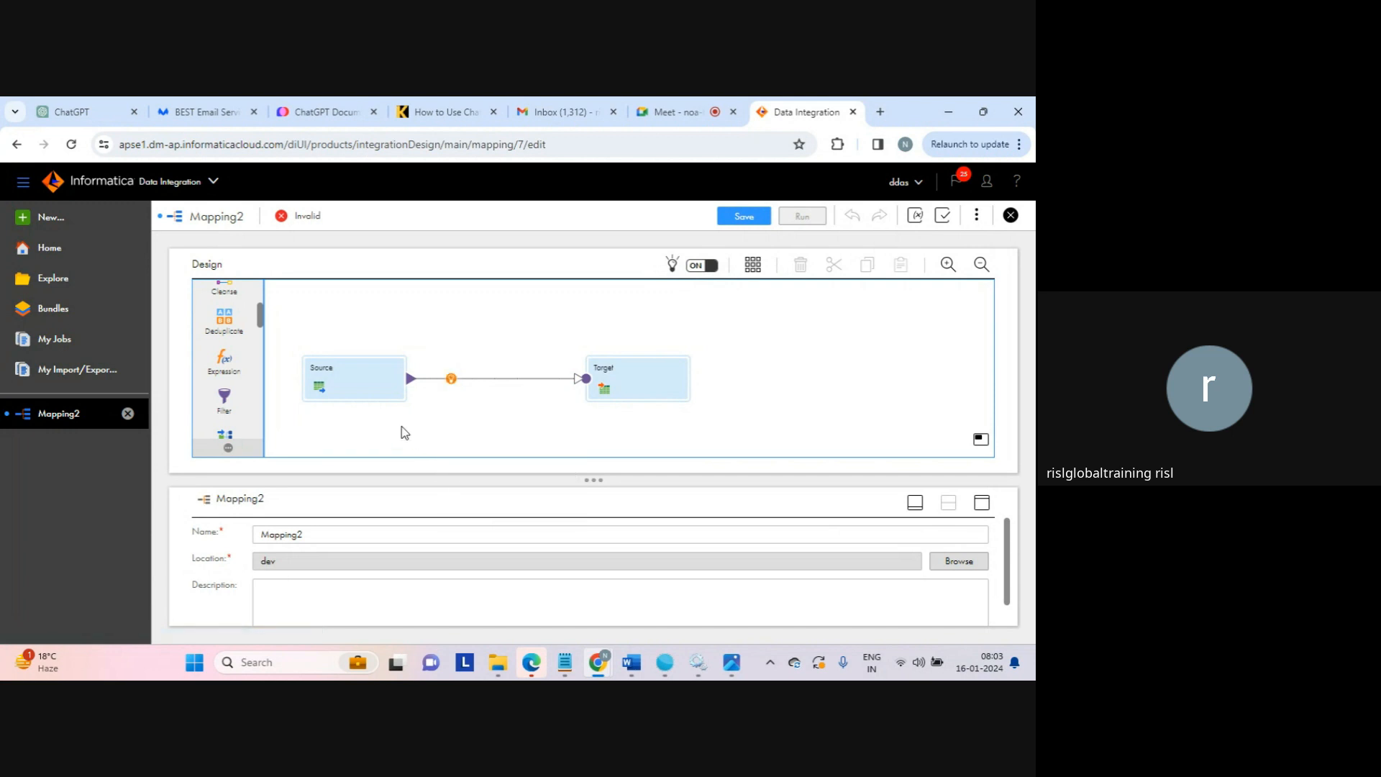
click(708, 266)
click(699, 266)
drag(598, 482, 610, 461)
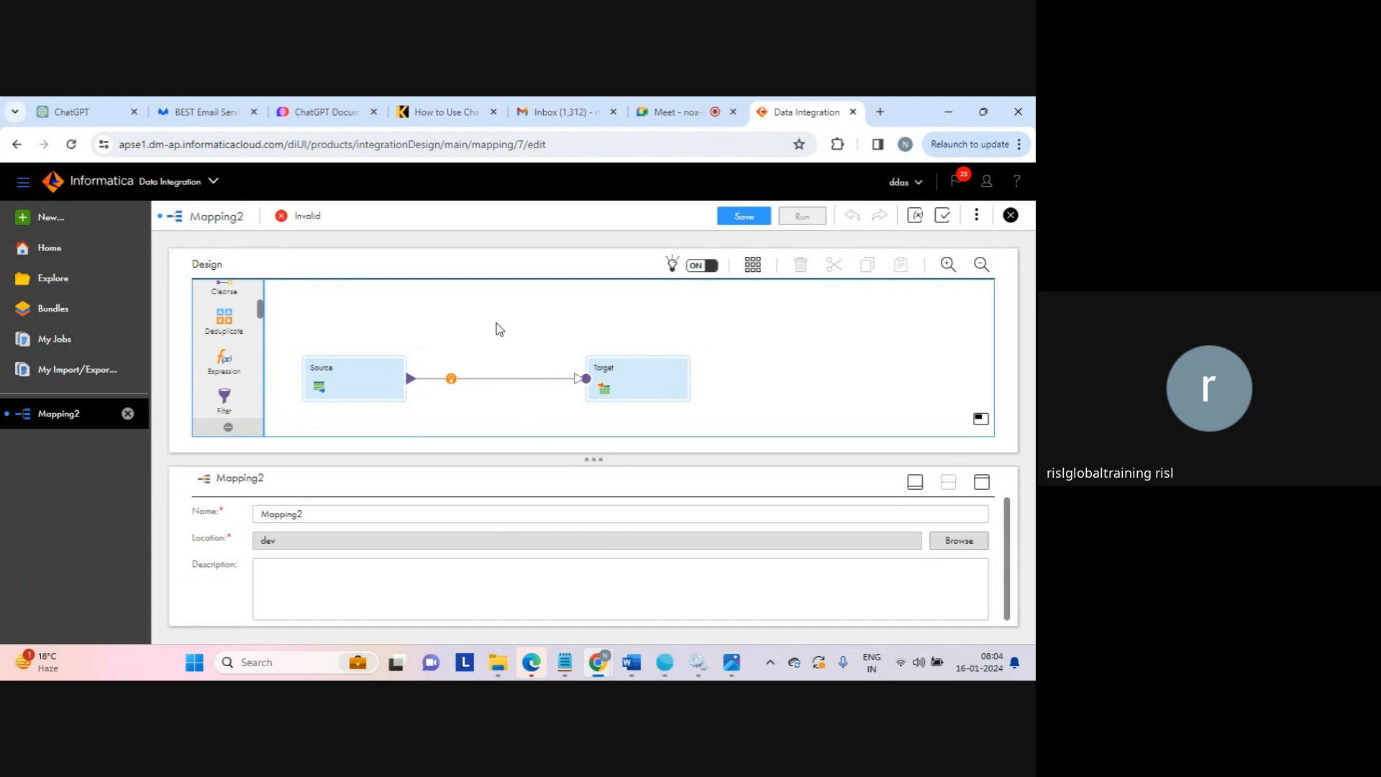
Change the mapping's Name field from Mapping2 to Mapping_source_target_first
click(319, 517)
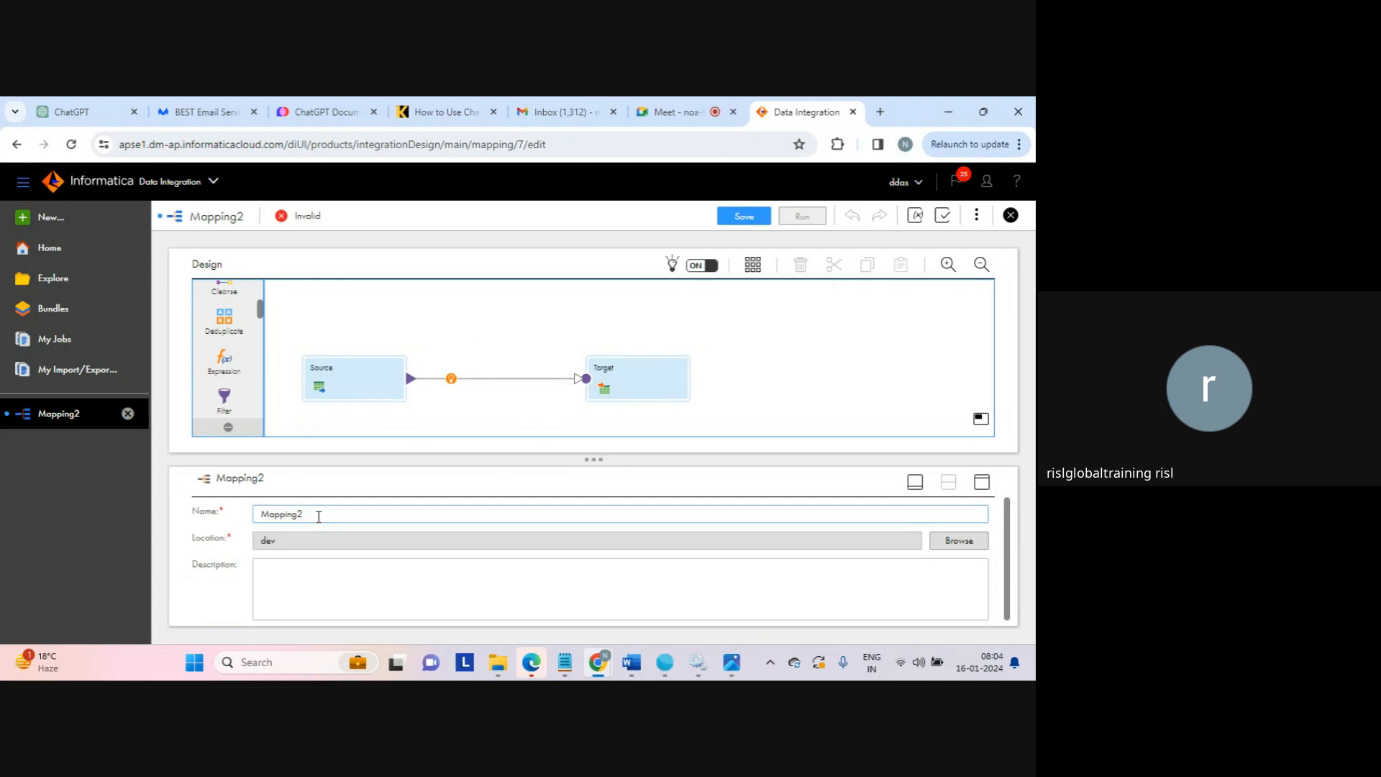
text(_source_tagr)
key(BackSpace)
key(BackSpace)
text(rget_first)
Set the mapping's location to the dev\extract folder
click(268, 547)
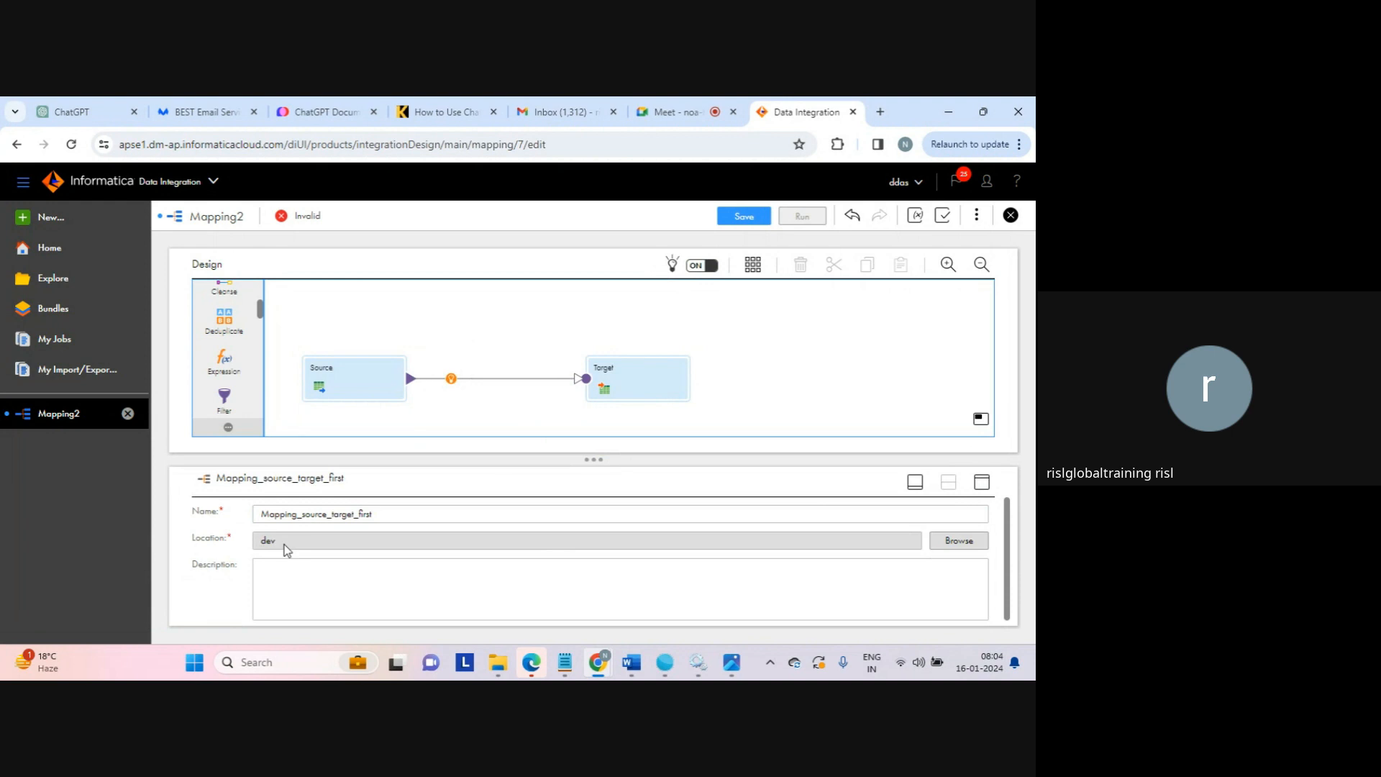
click(961, 549)
click(368, 302)
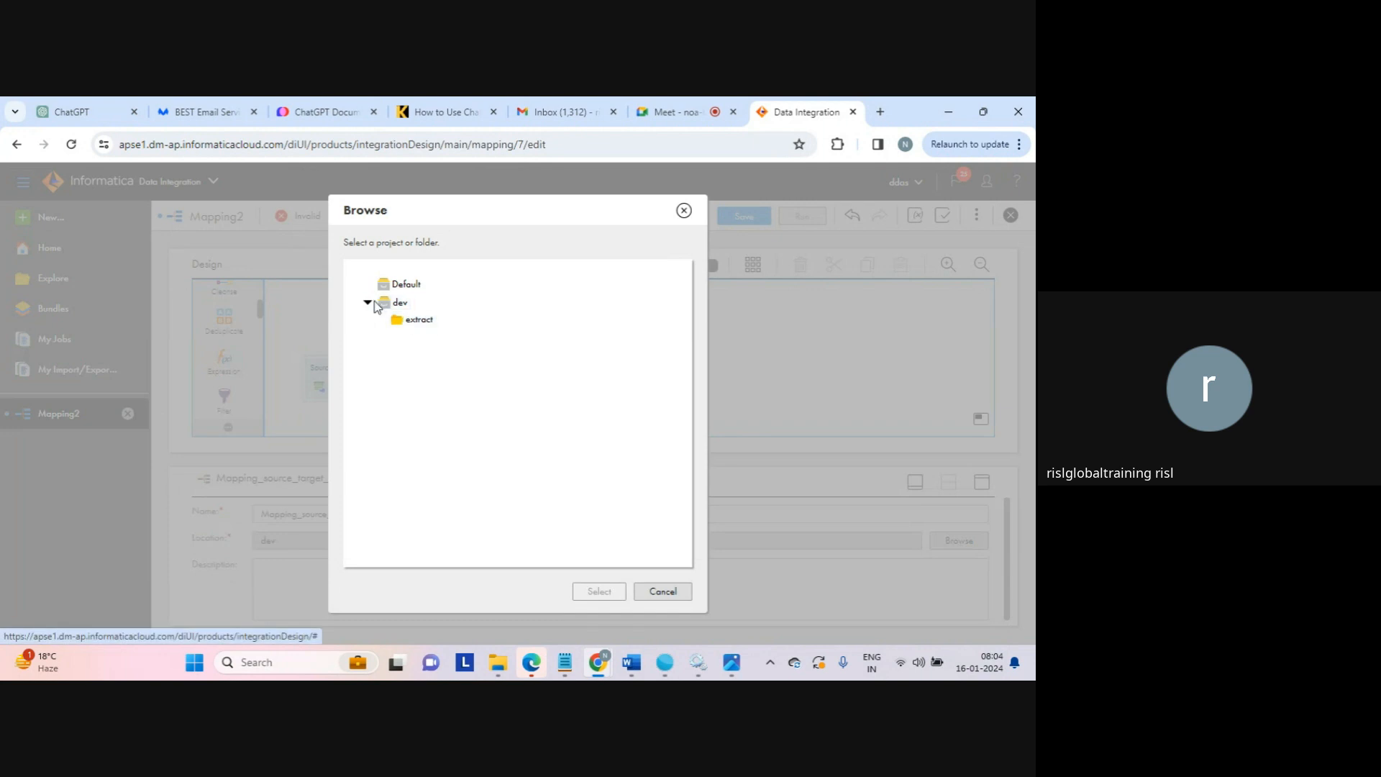
click(417, 320)
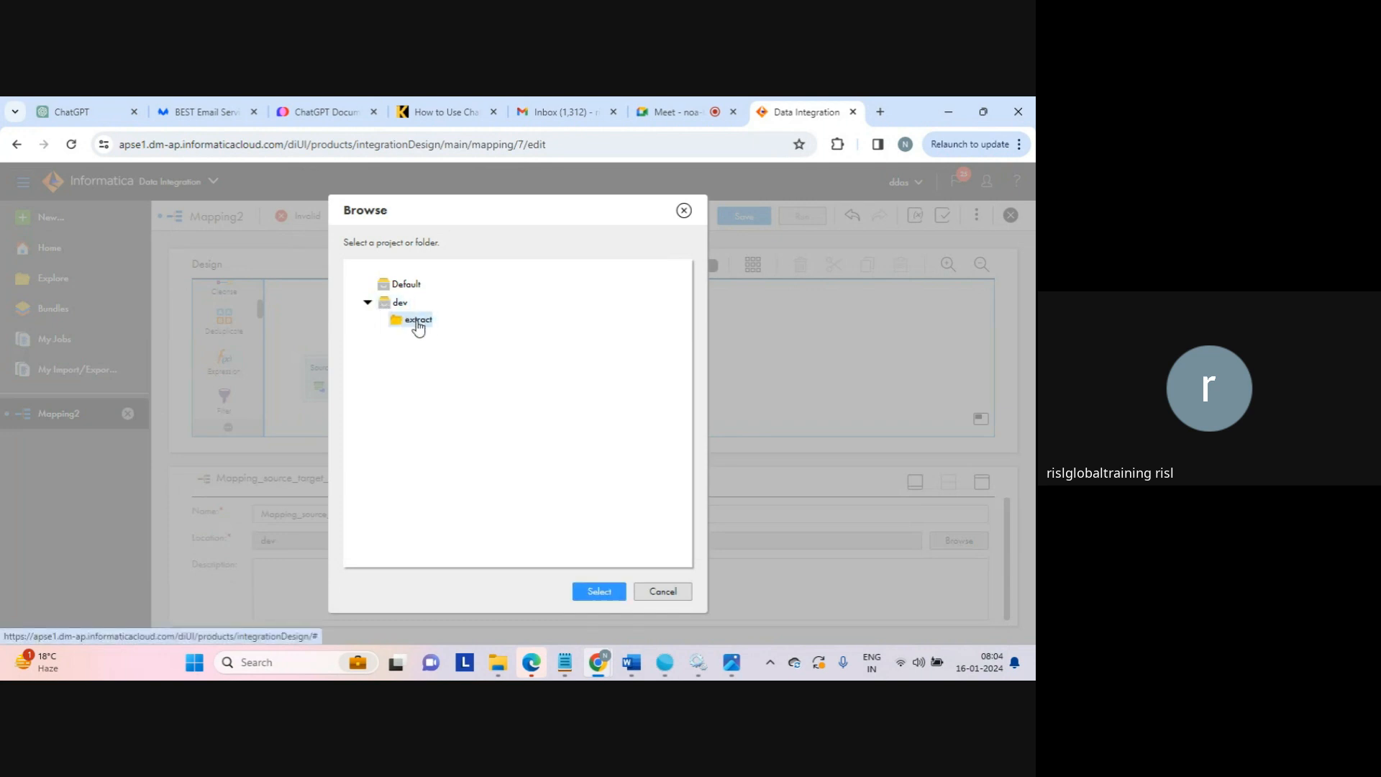
click(603, 592)
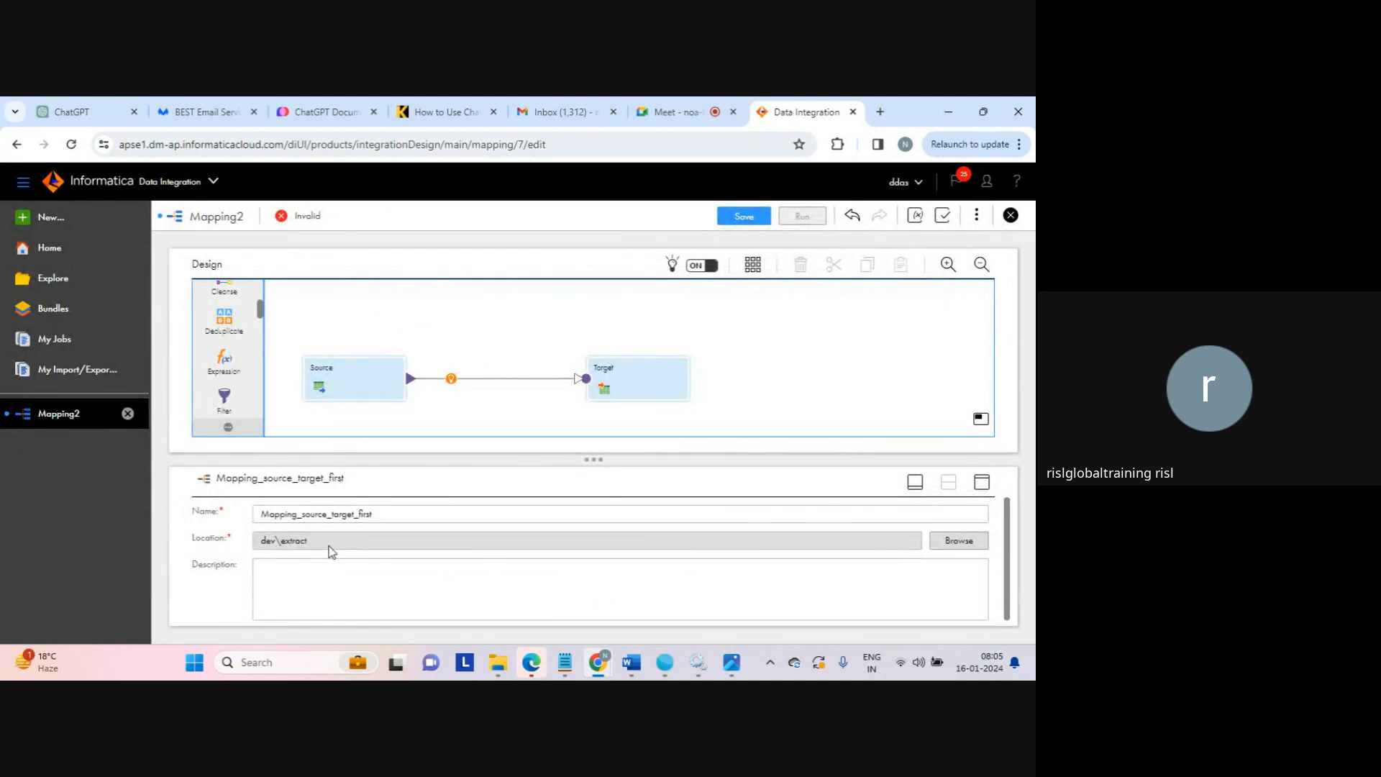
Give the mapping the description 'extract data'
click(380, 594)
text(extract)
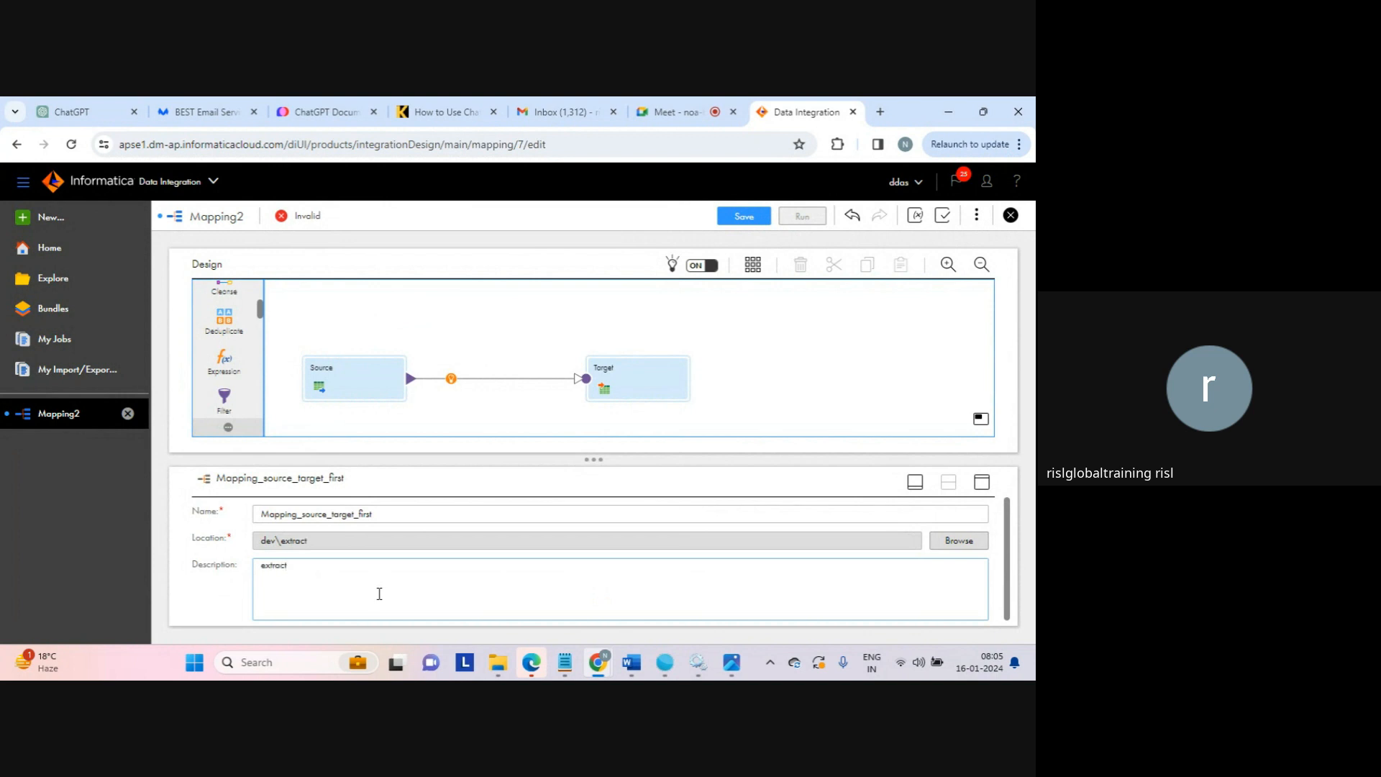
text( data)
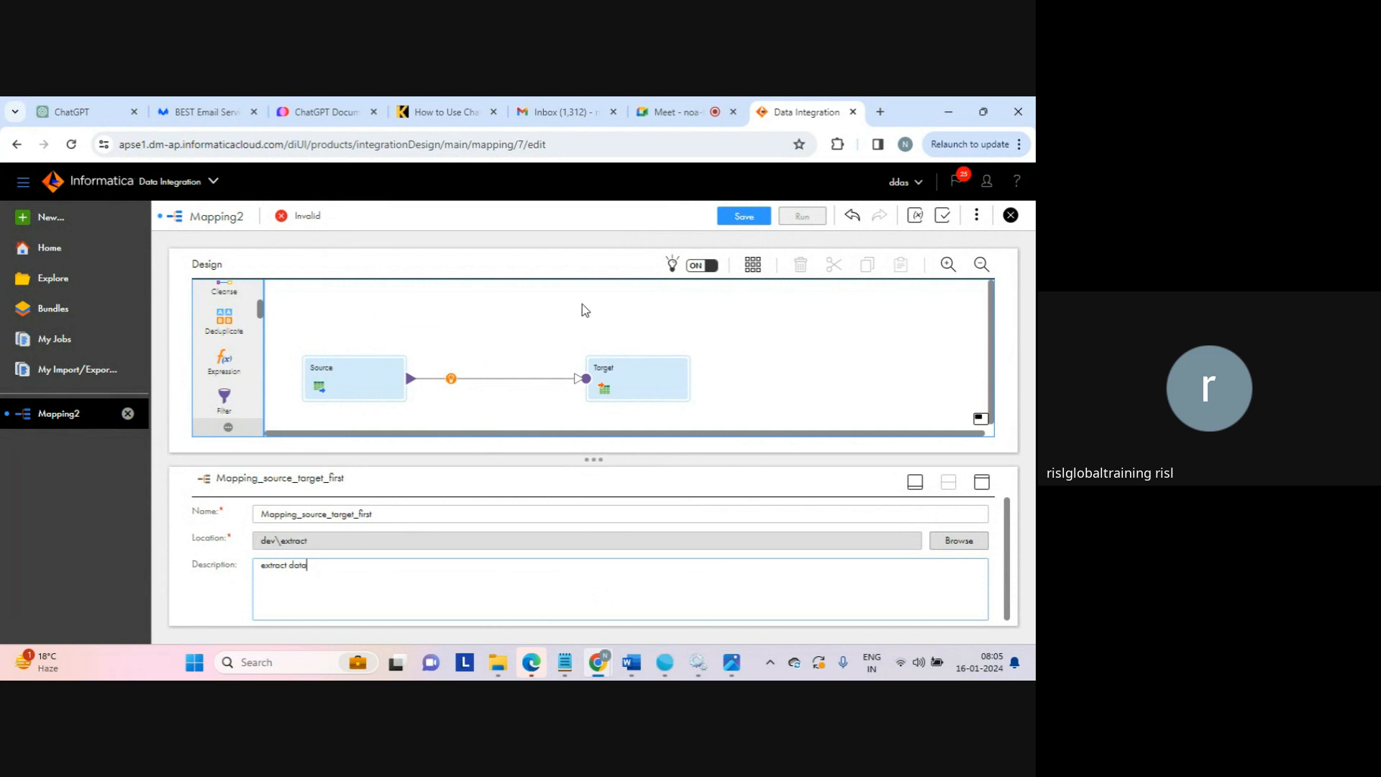
click(506, 310)
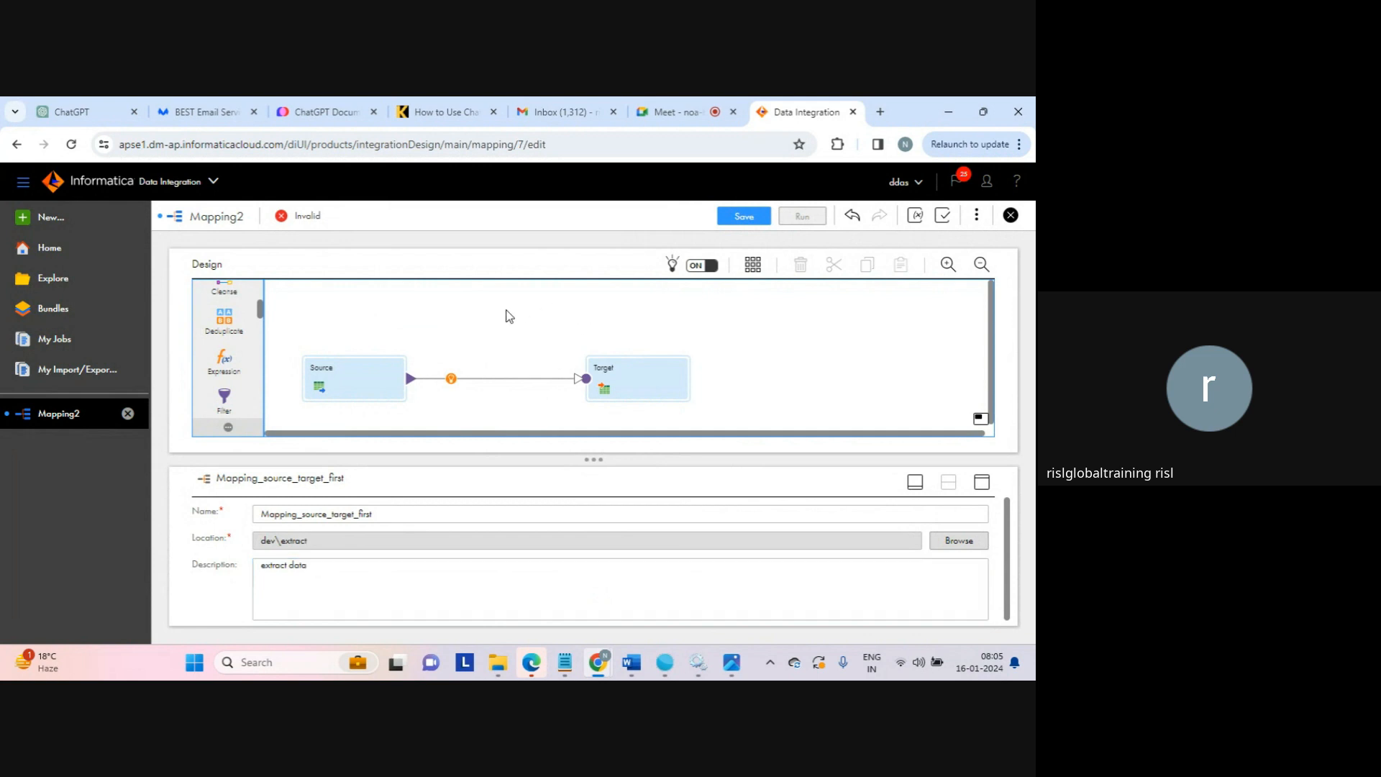
click(341, 382)
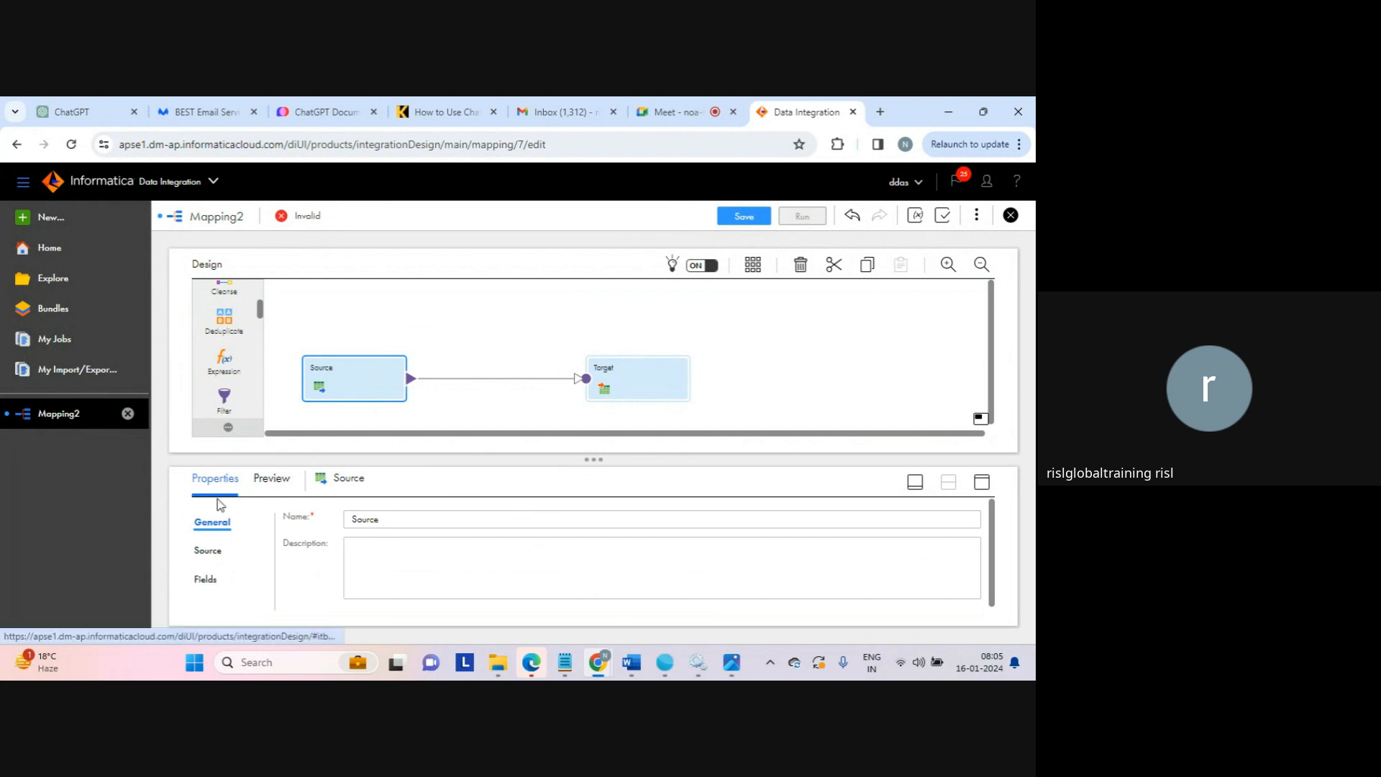
click(634, 383)
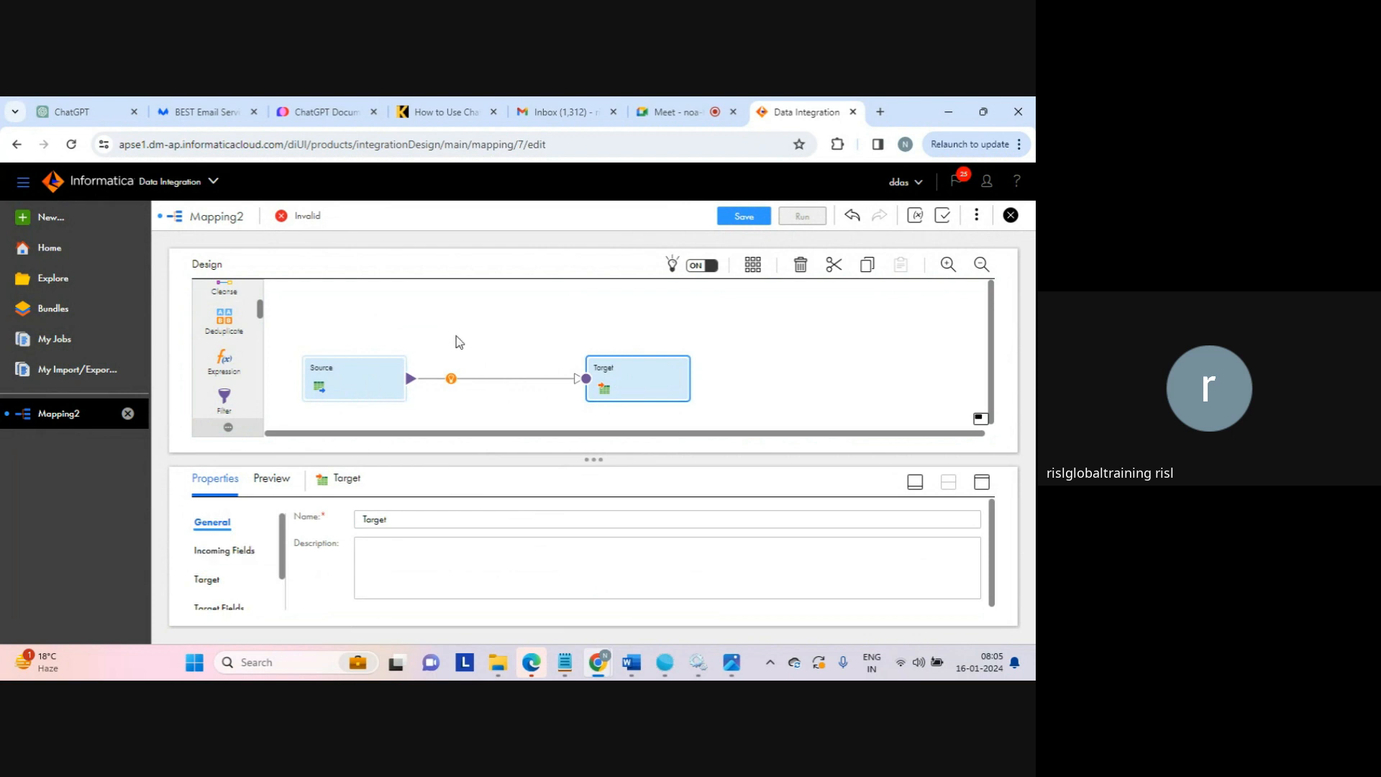
click(487, 323)
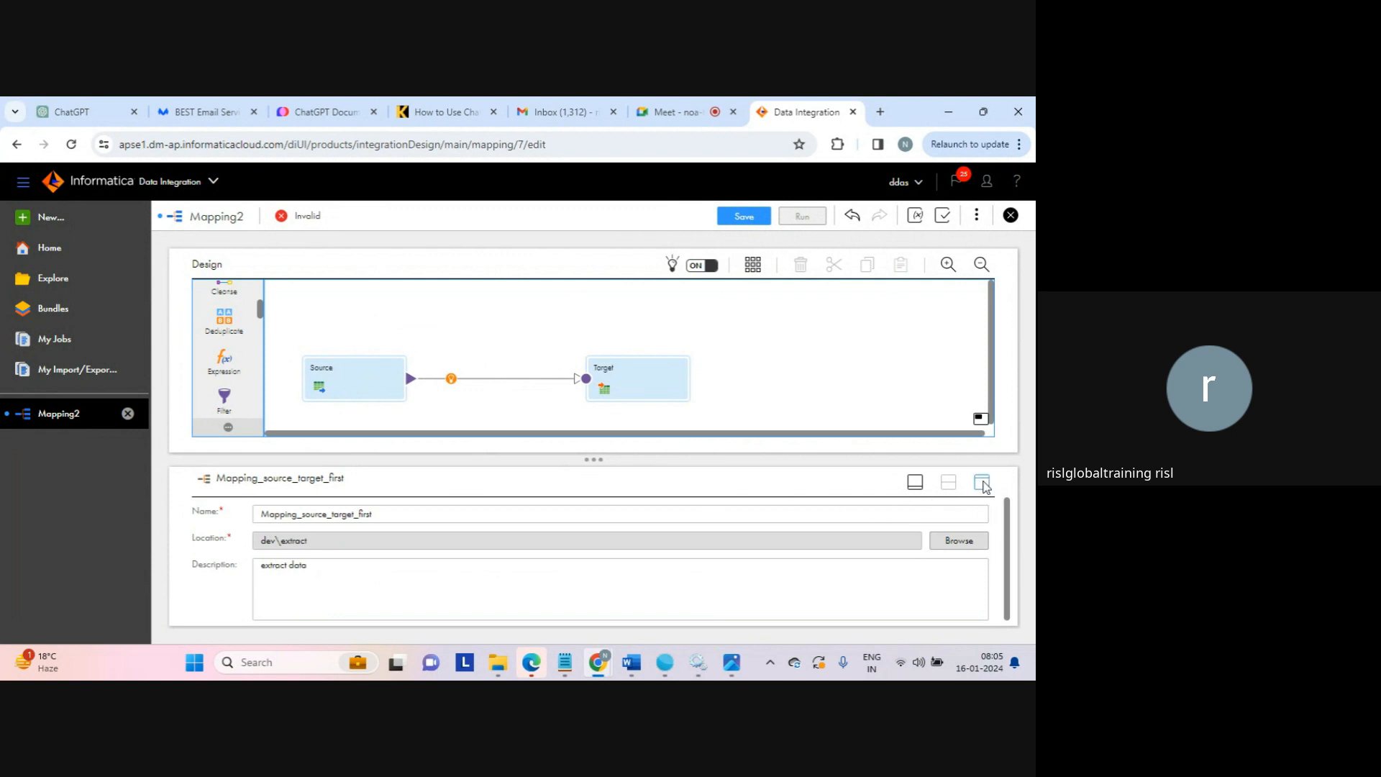
click(983, 484)
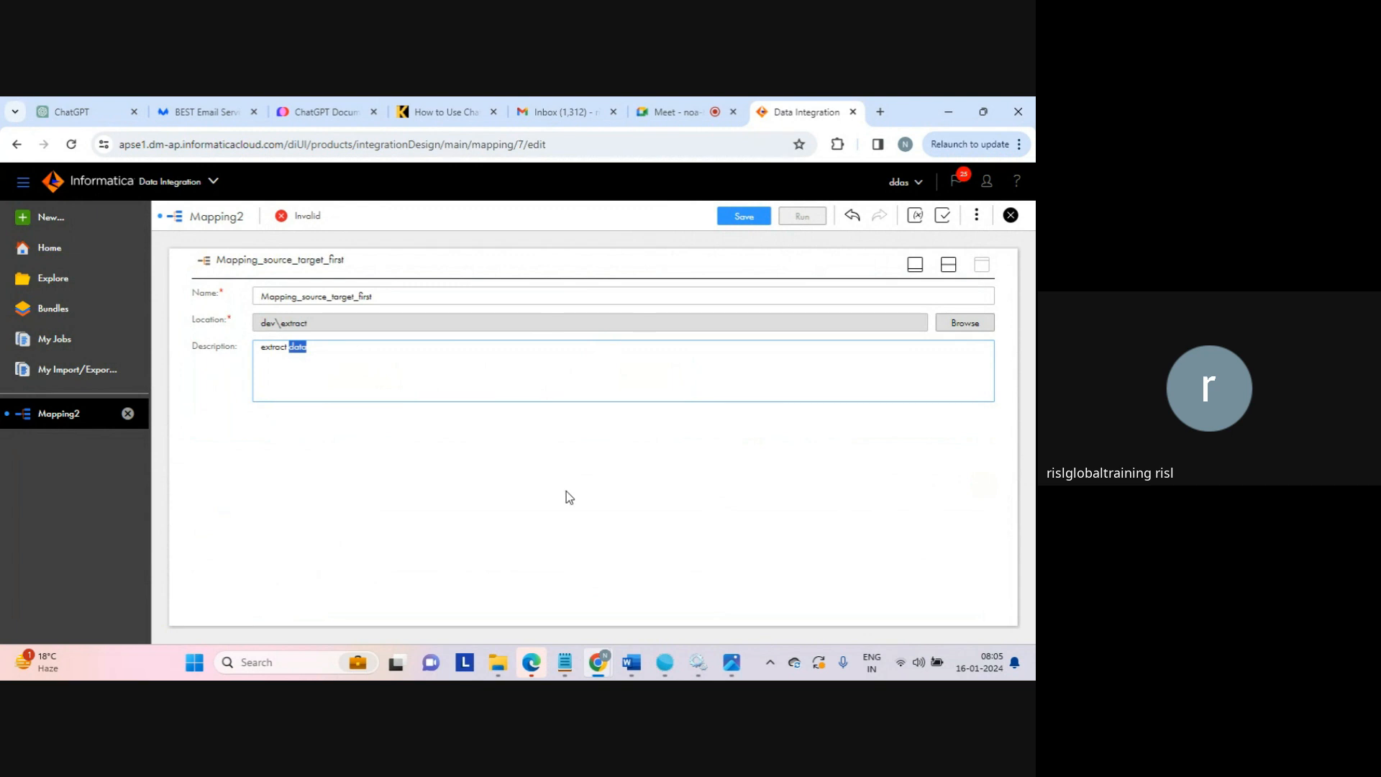
click(952, 271)
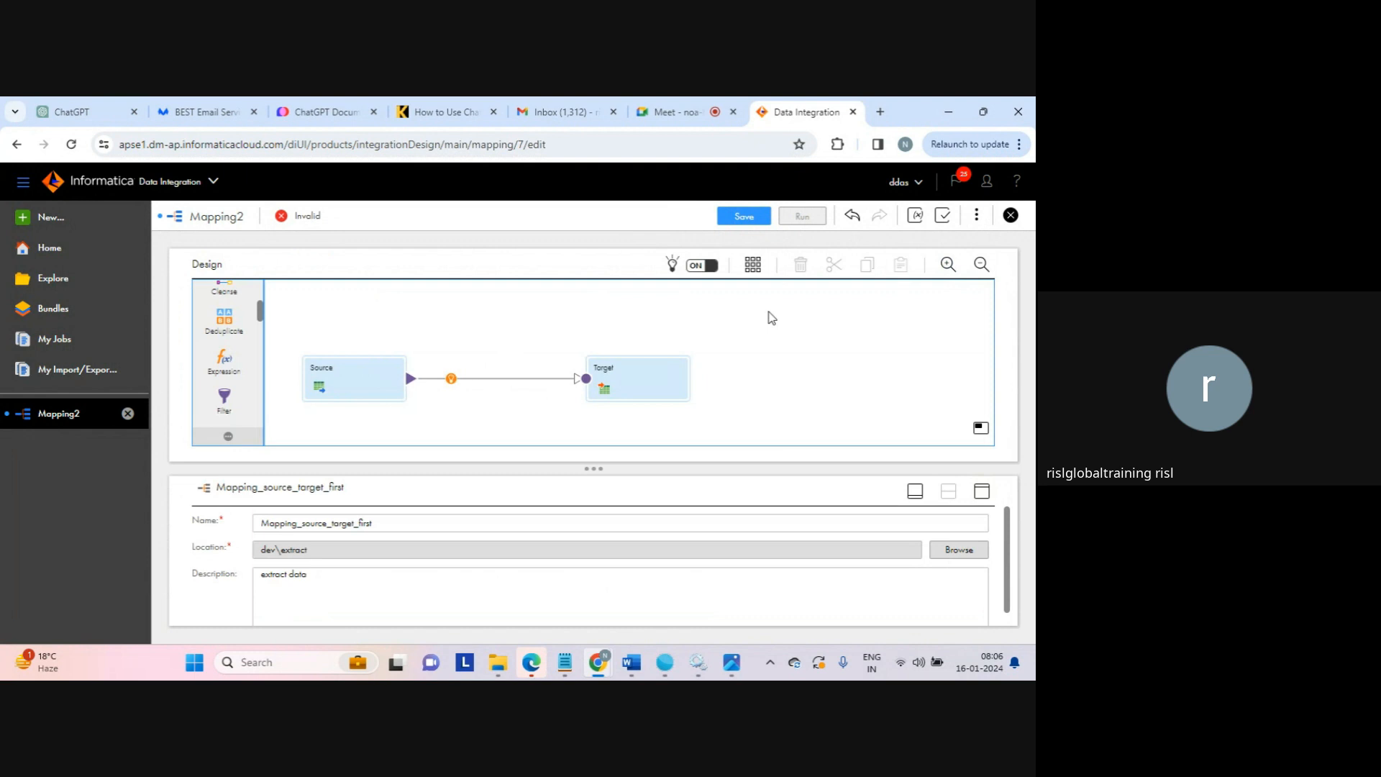
Review the Source and Target transformation properties, then return to the Google Meet call
click(353, 381)
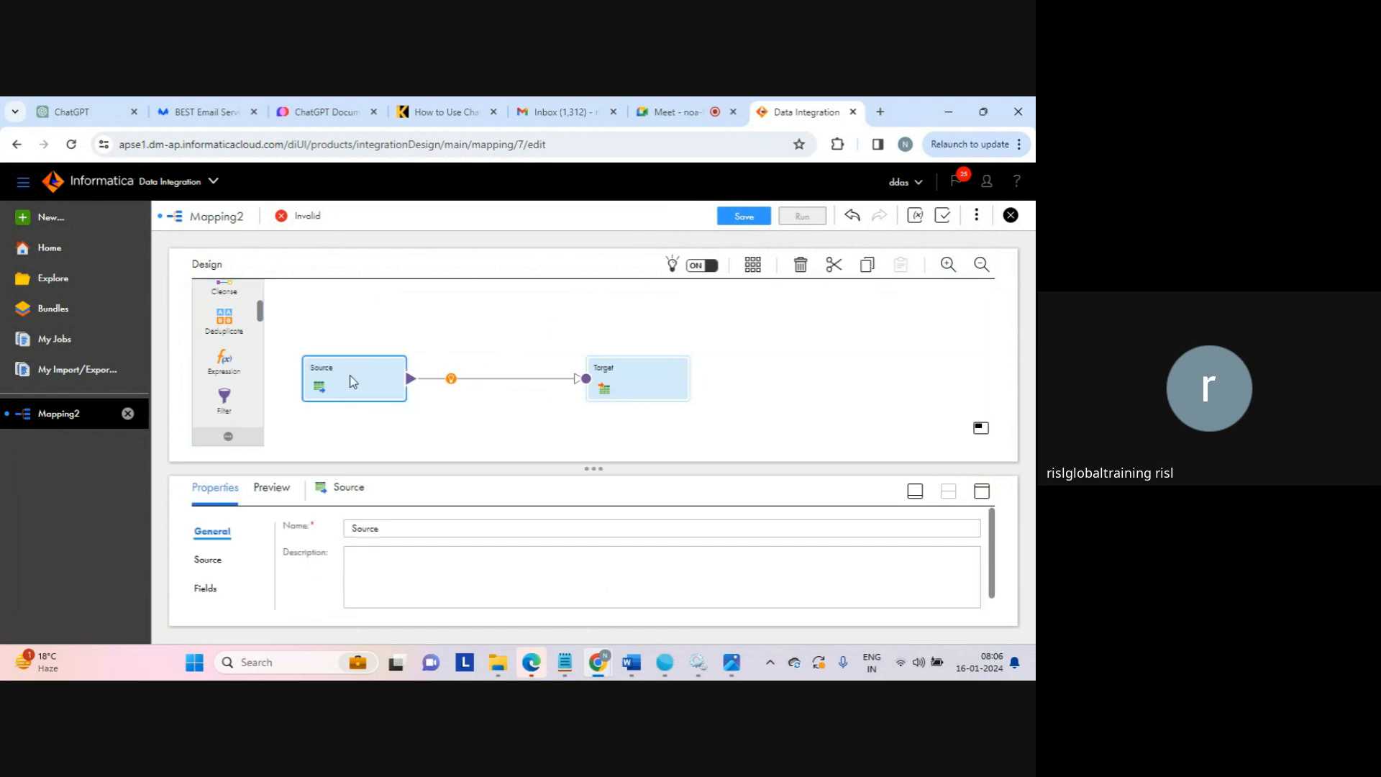
click(626, 370)
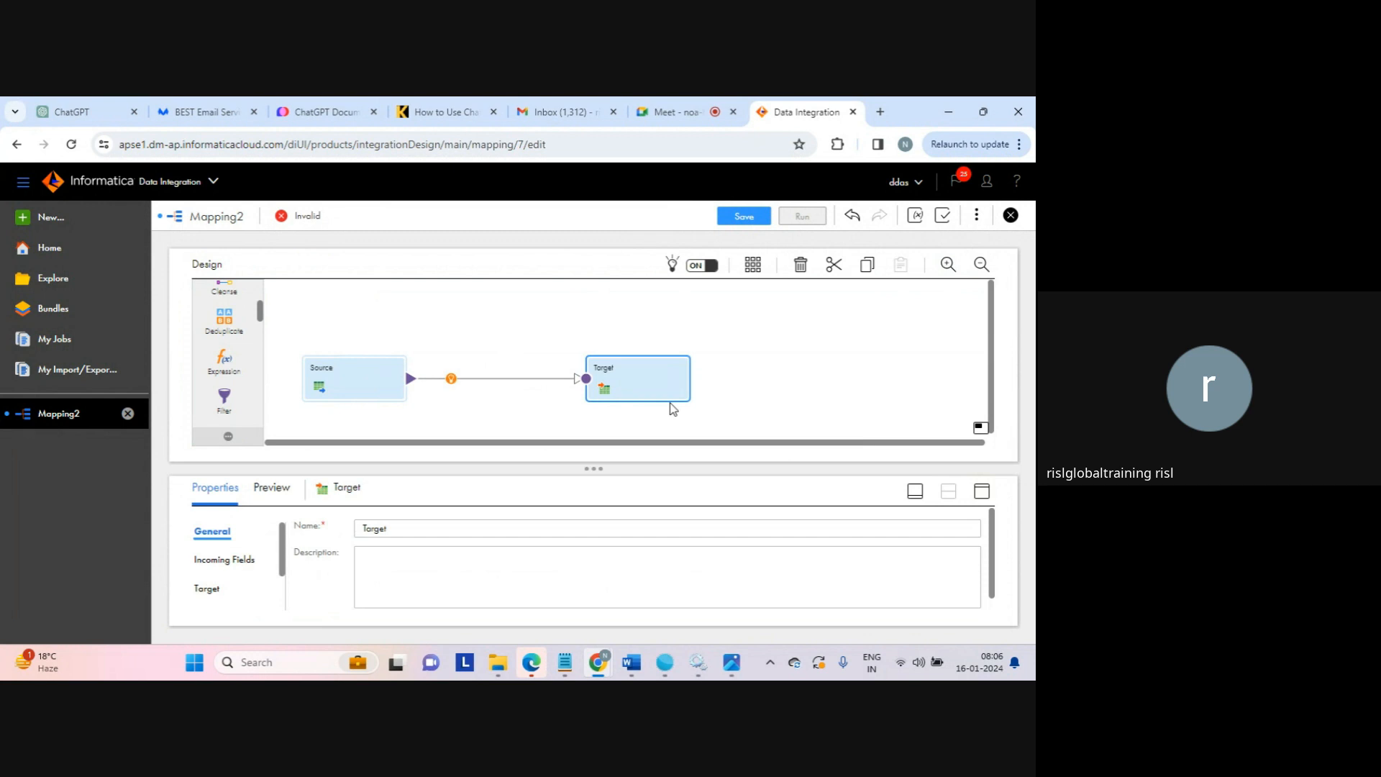
click(554, 321)
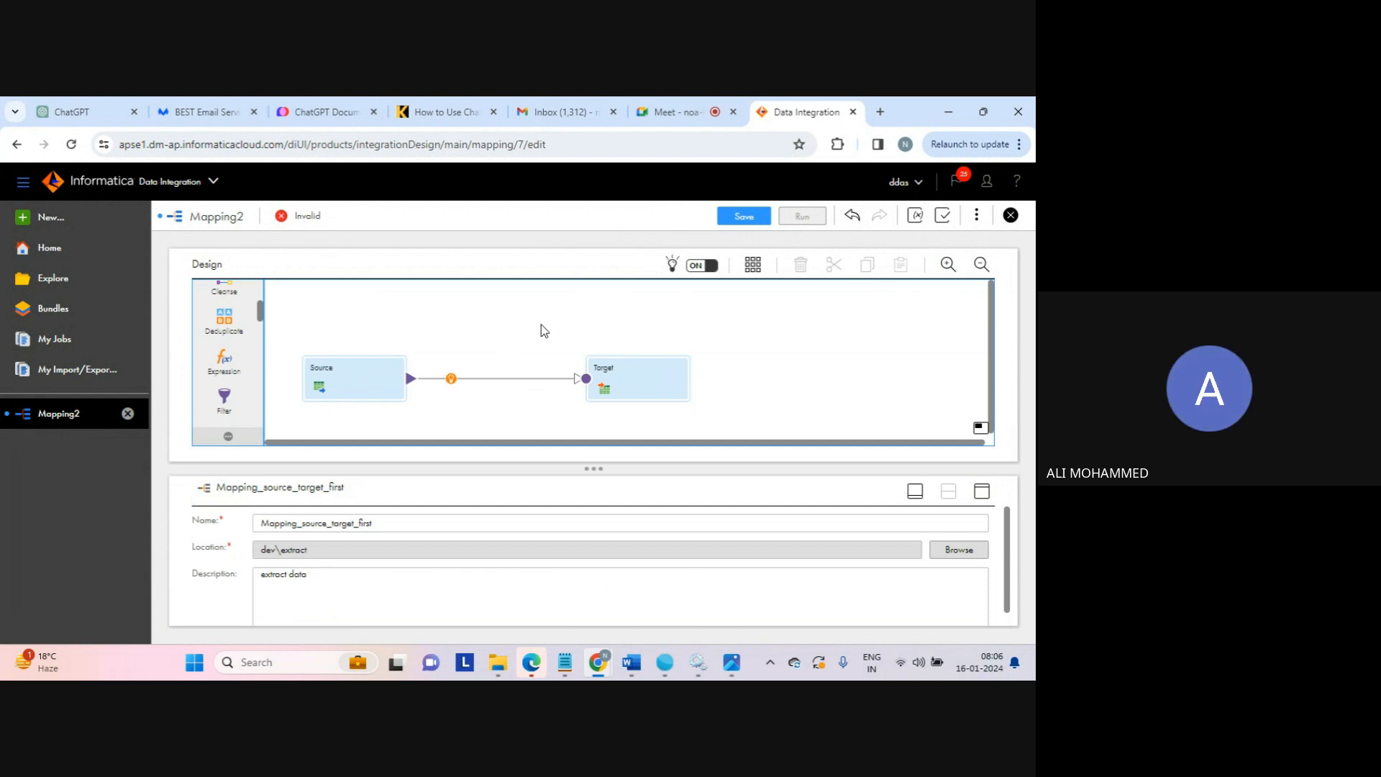
click(676, 110)
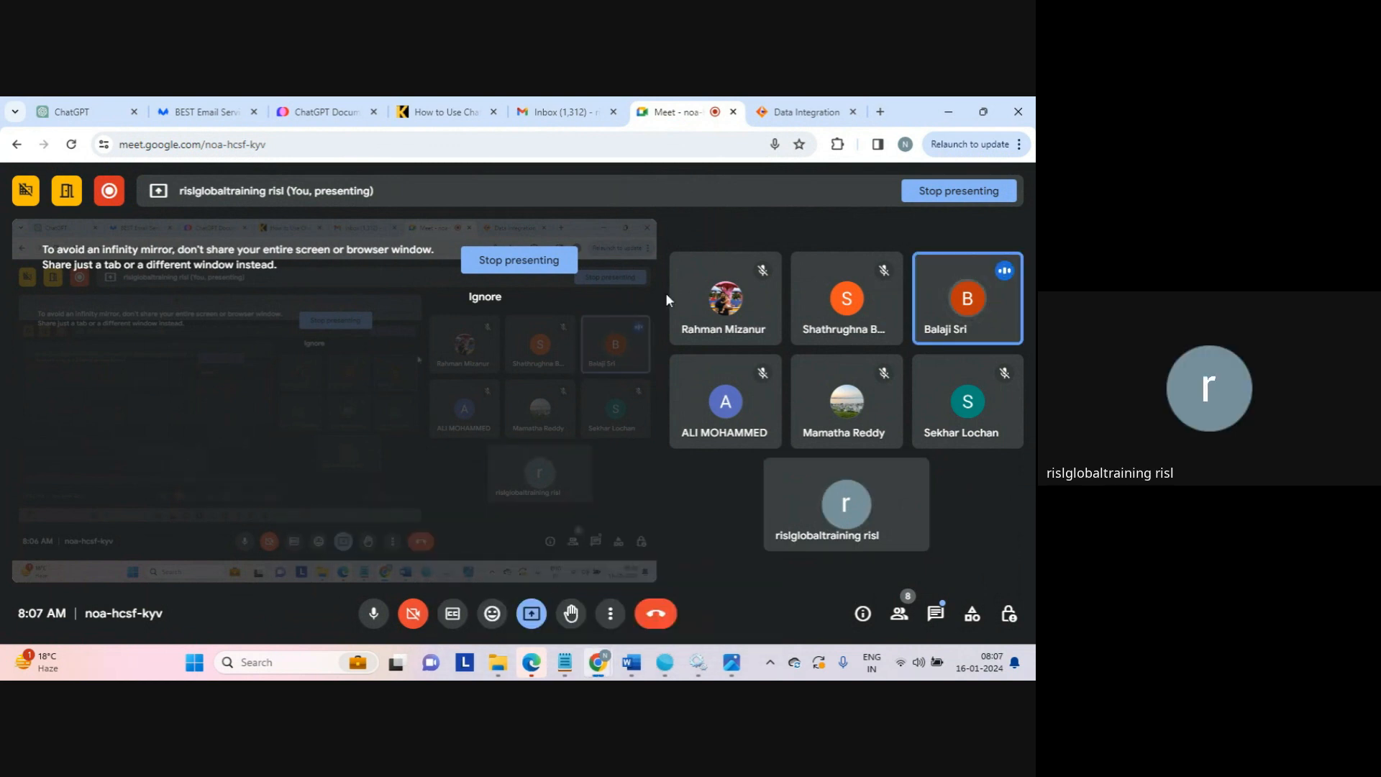
Return to the Data Integration tab showing Mapping_source_target_first
click(803, 113)
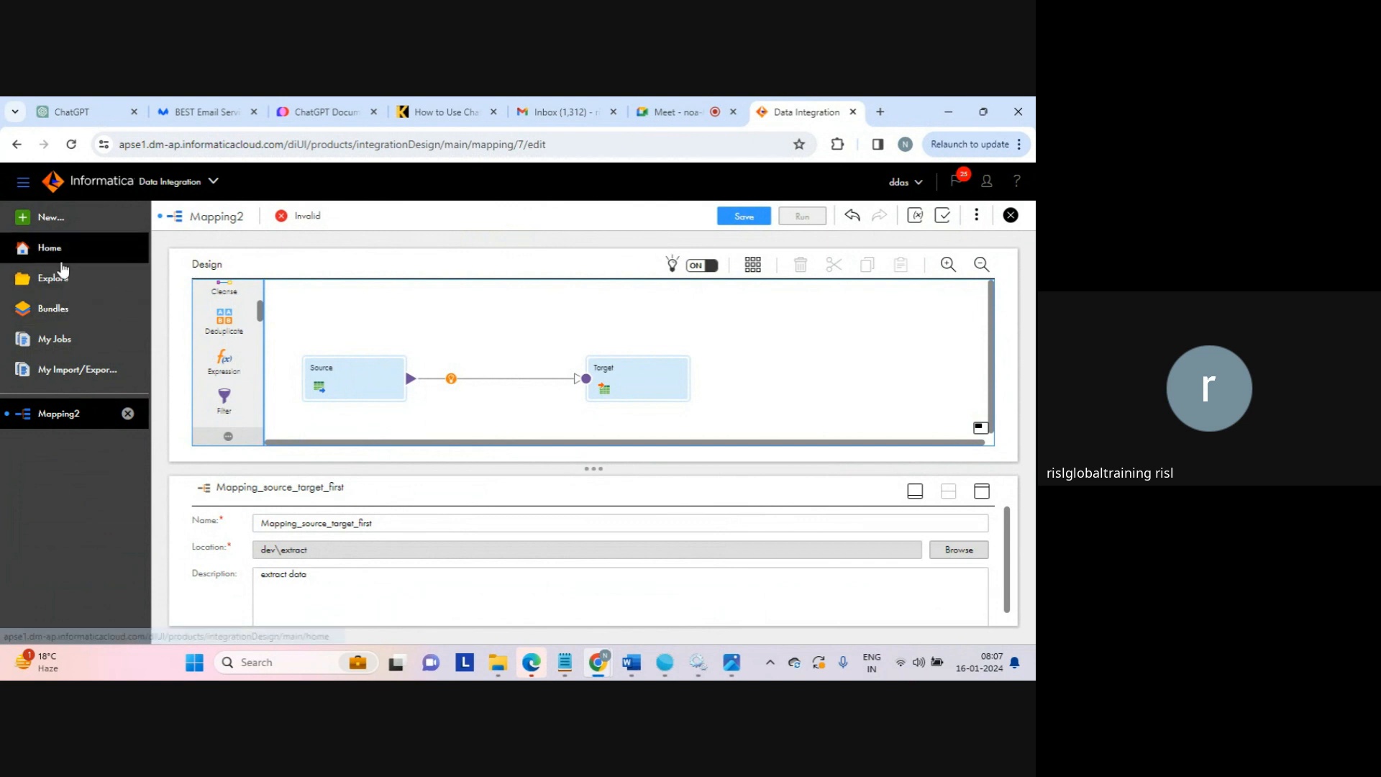
Open the My Jobs list of past runs, then stop presenting in Google Meet
click(53, 341)
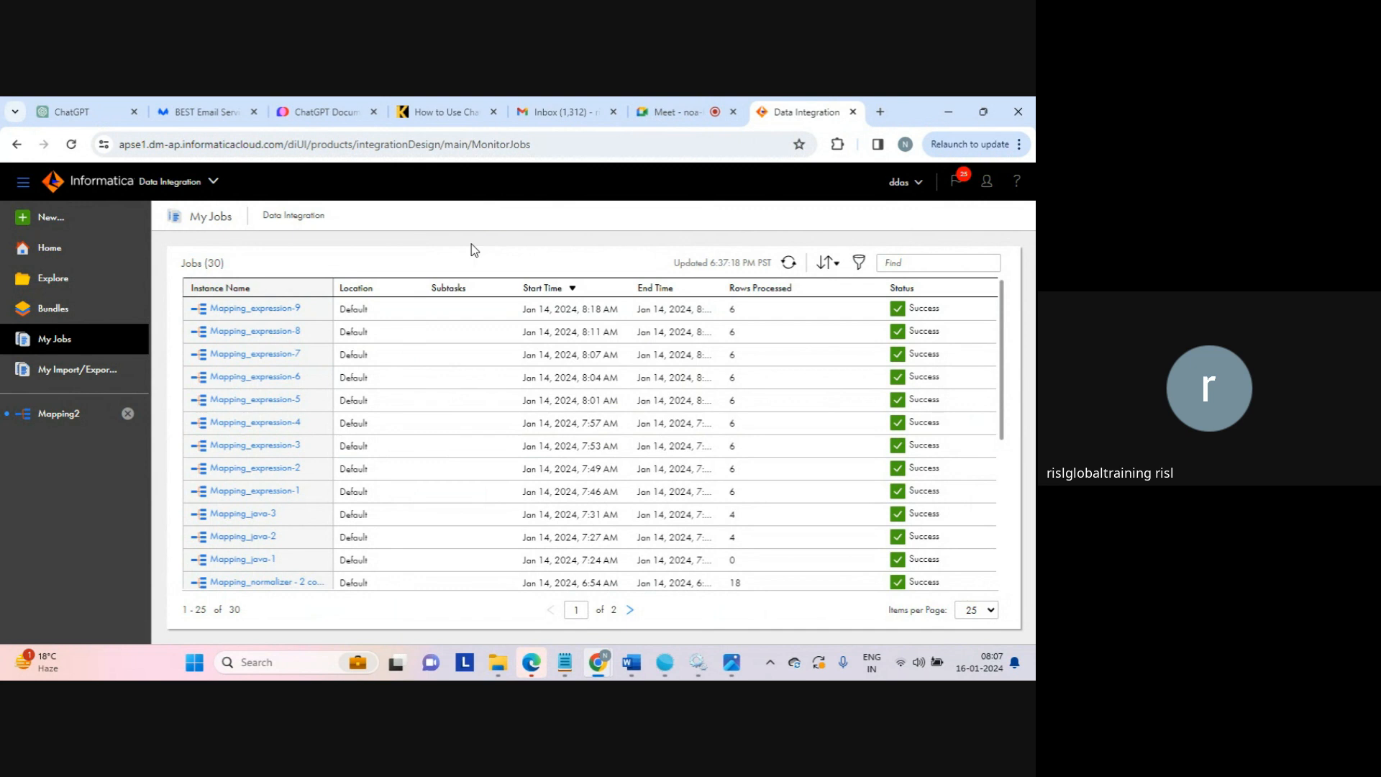
click(680, 112)
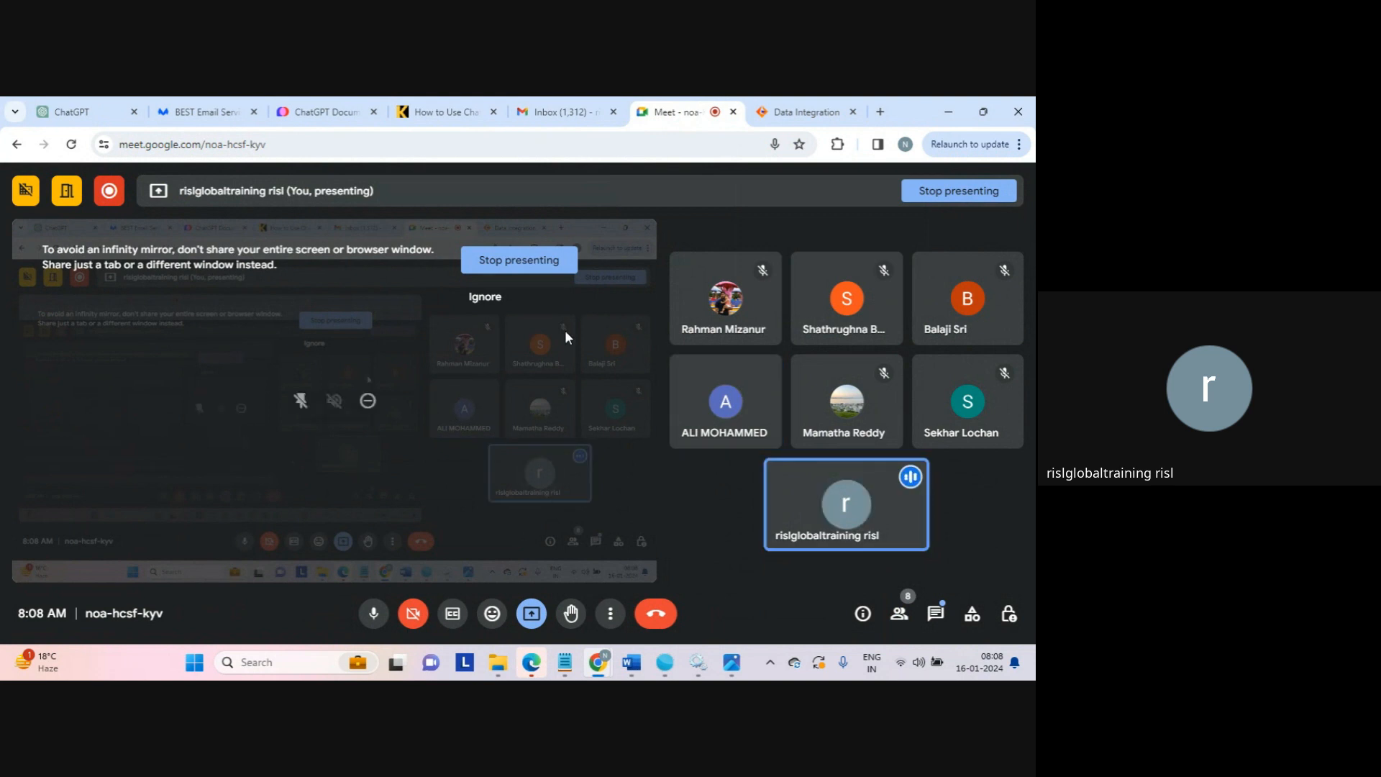
click(519, 267)
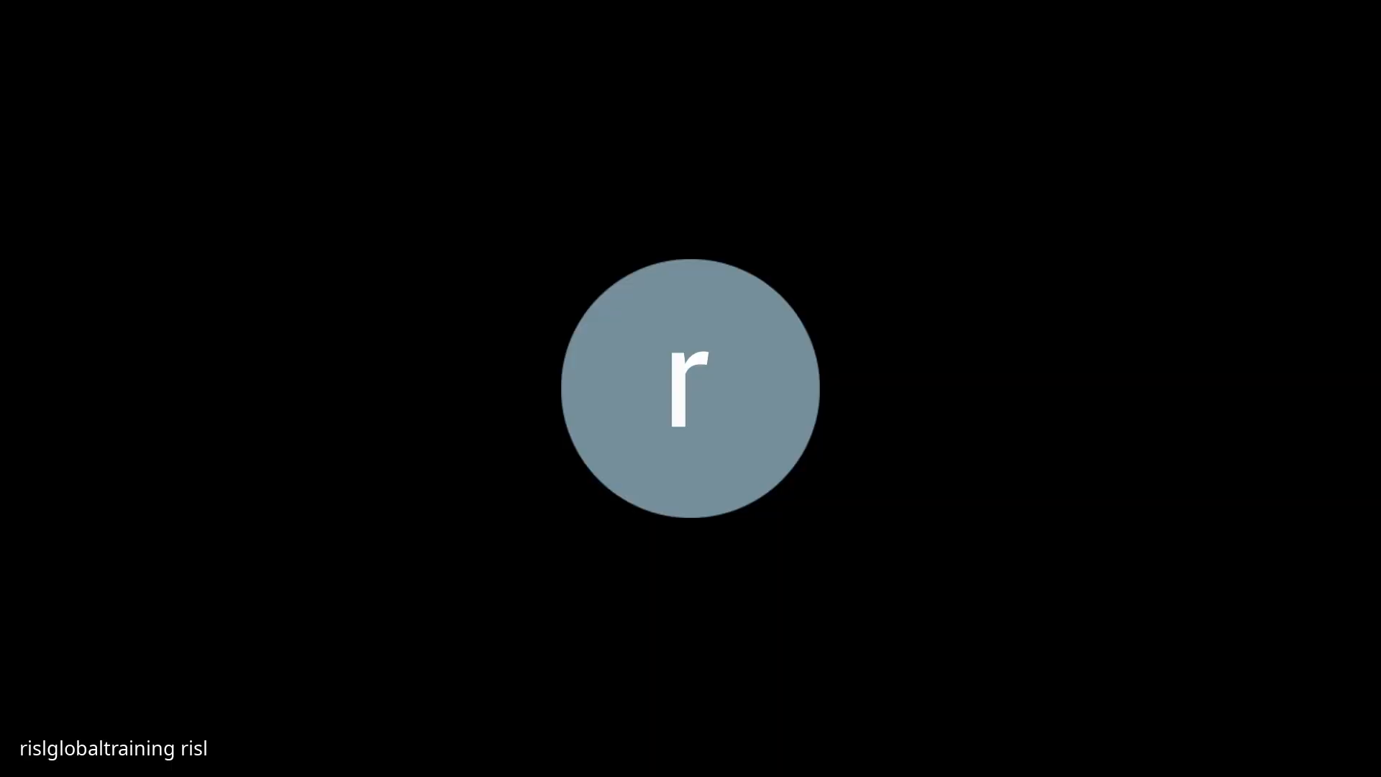